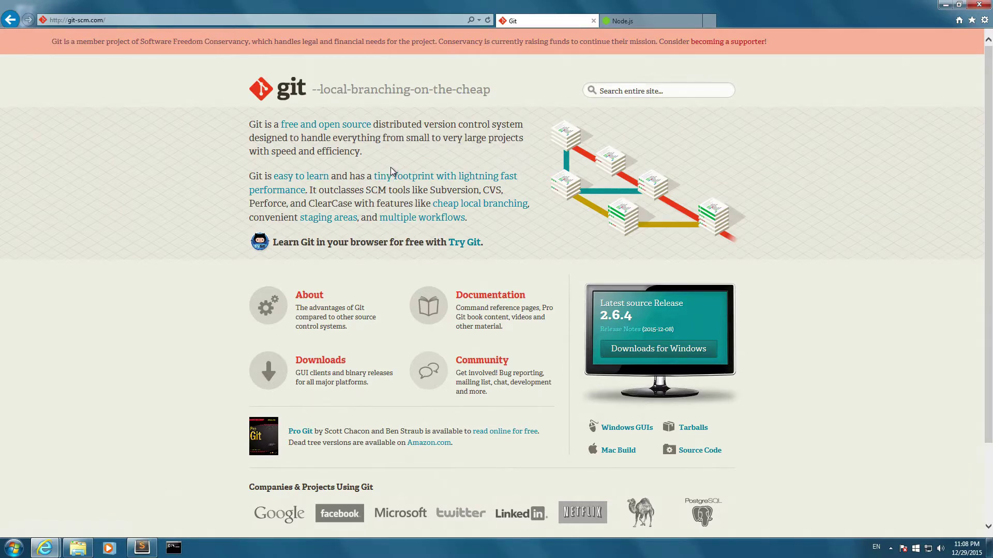
Compare the Node.js and Git pages, note Git release 2.6.4, and download Git for Windows.
left_click(631, 23)
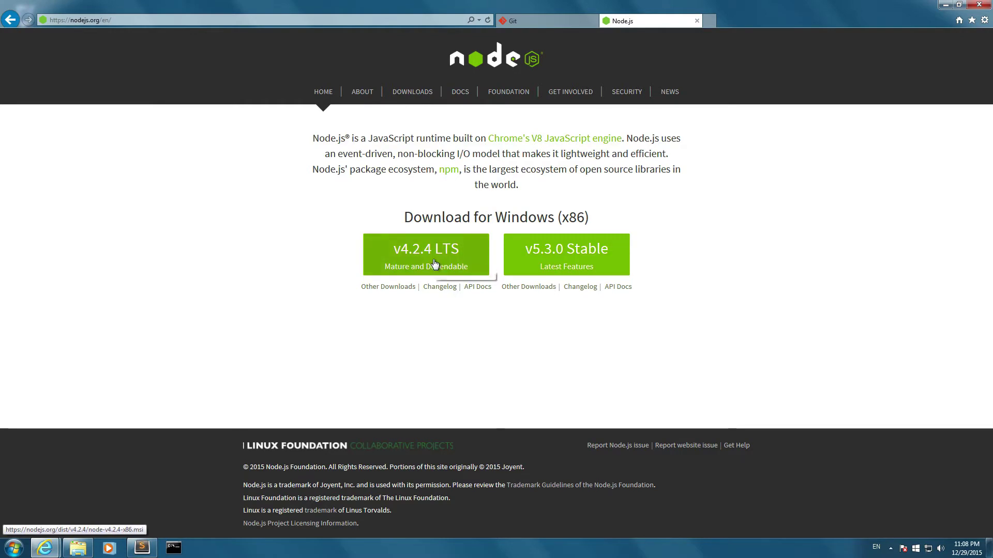
left_click(525, 23)
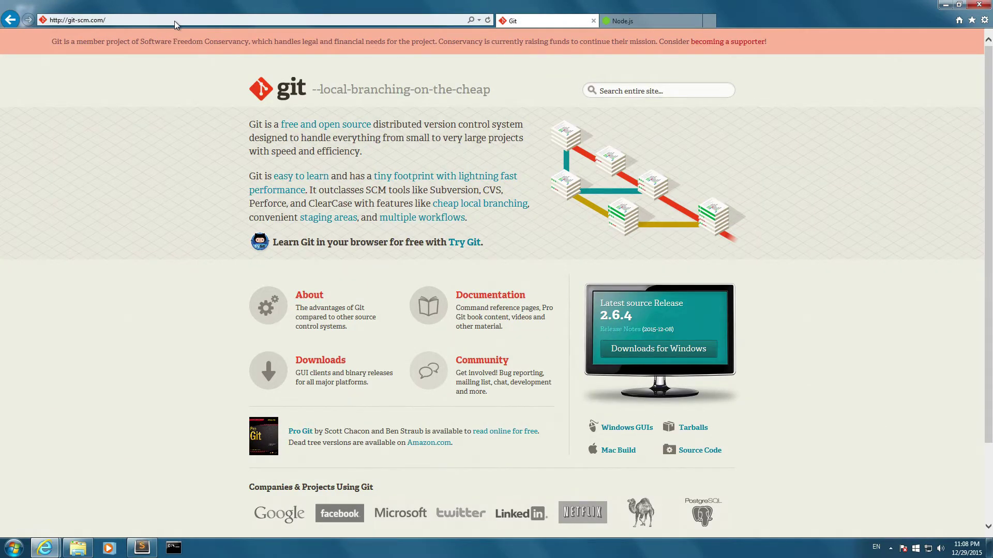
left_click_drag(635, 317, 604, 318)
left_click(630, 320)
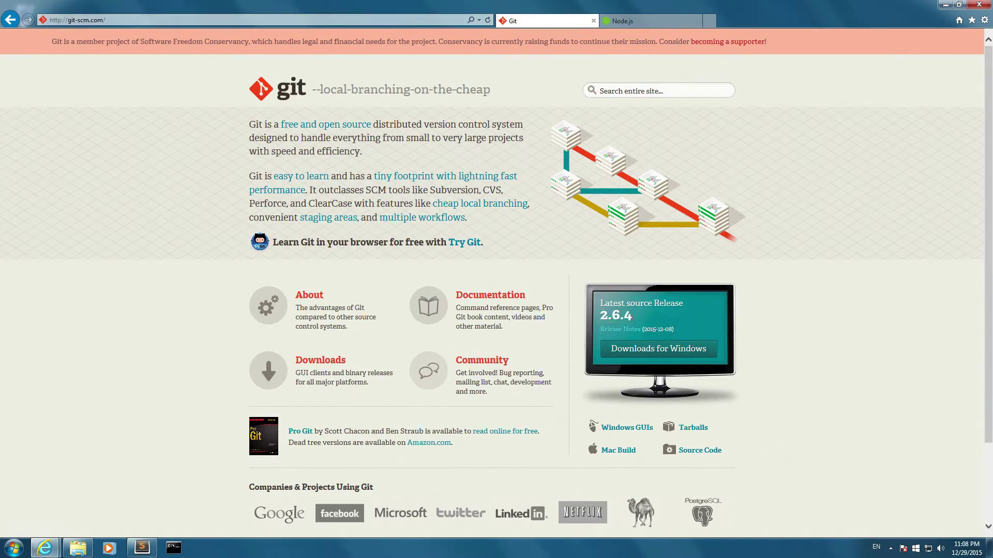
left_click(672, 349)
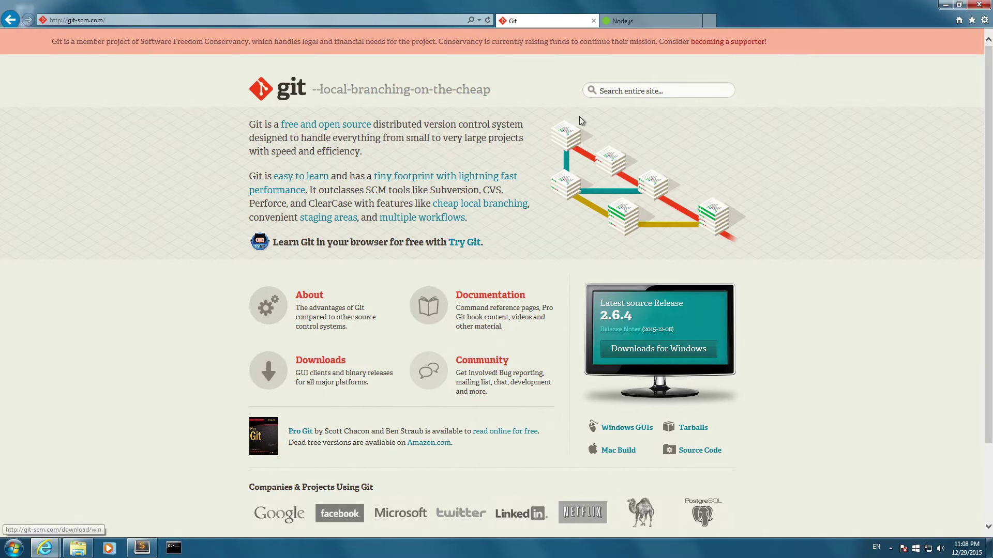
Return to the Node.js page and bring up the Descargas downloads folder.
left_click(647, 21)
left_click(137, 19)
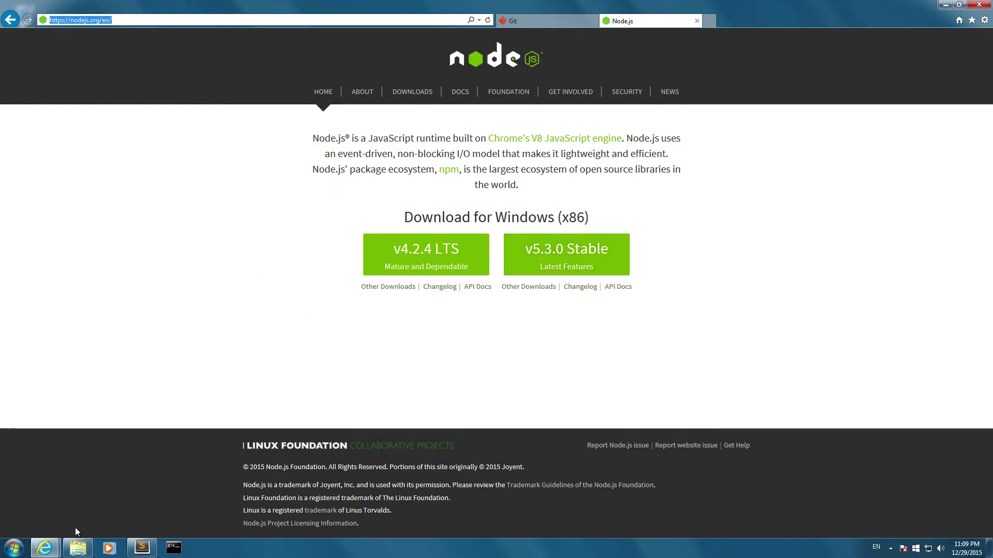
left_click(78, 547)
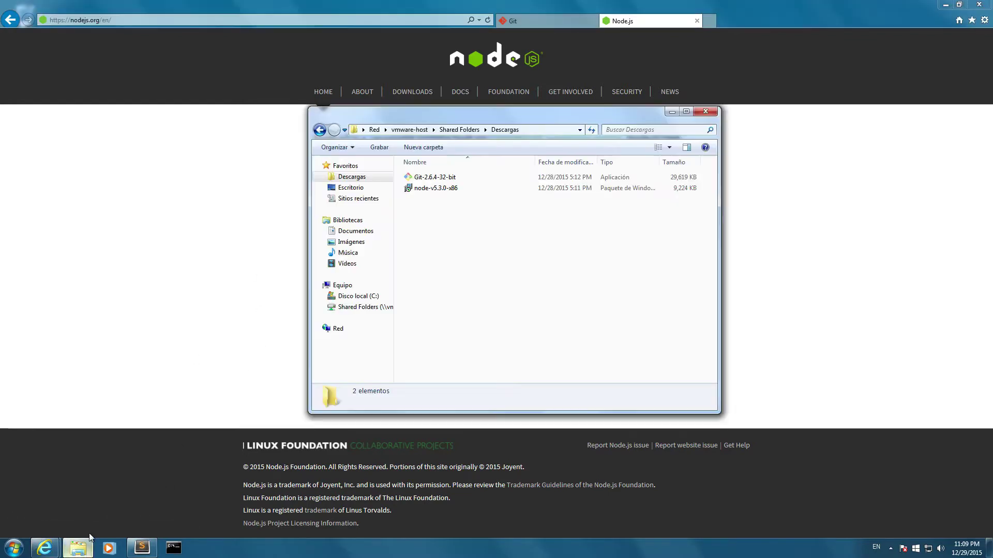
Run the Git-2.6.4-32-bit installer from Descargas and allow it past the security warning.
left_click(424, 178)
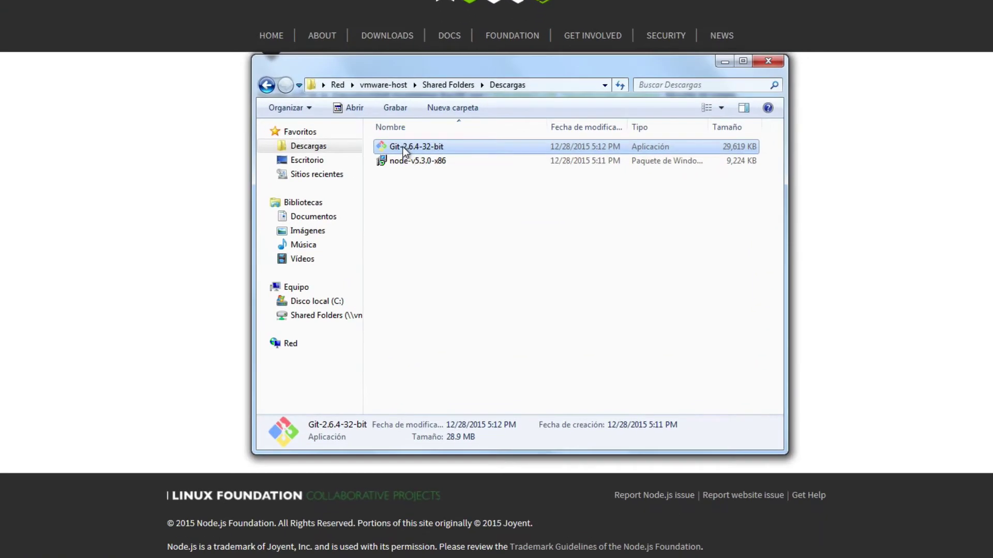
double_click(425, 178)
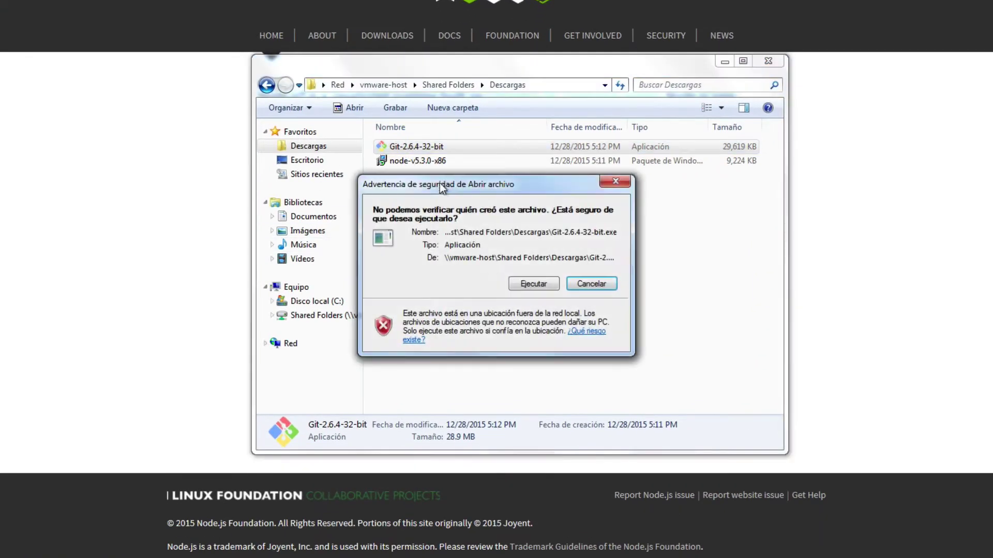
left_click(537, 287)
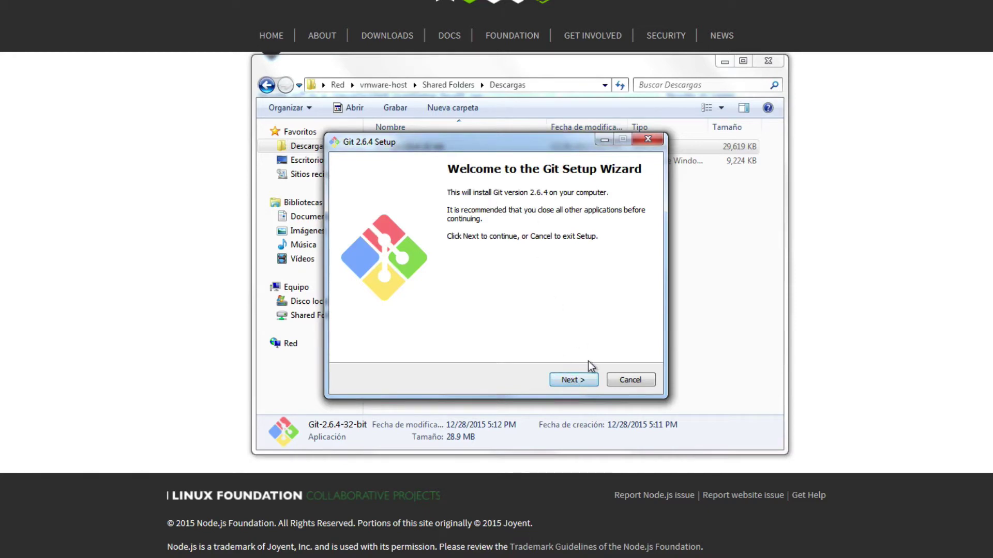
Accept the license and C:\Program Files\Git destination, add Quick Launch and desktop icons, keep default Start Menu folder.
left_click(581, 379)
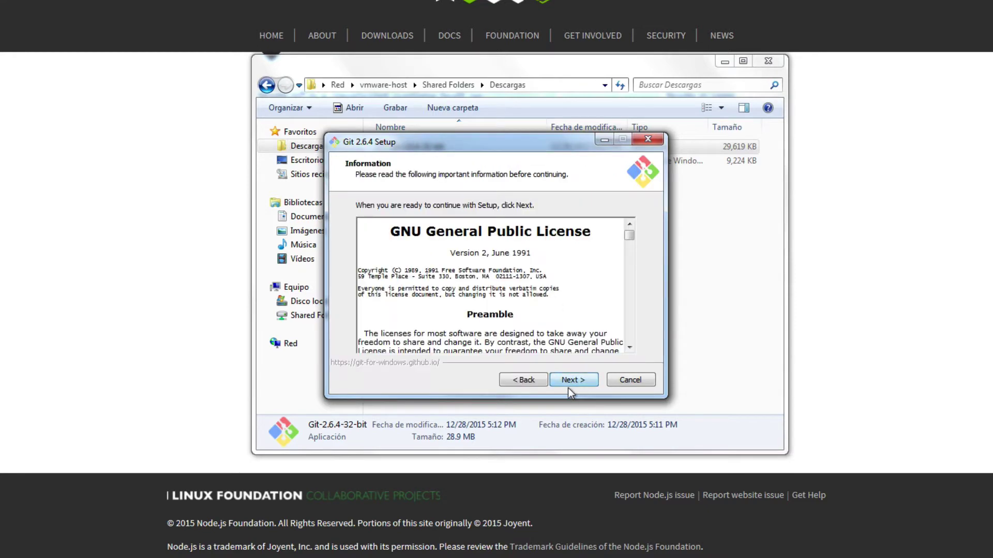
left_click(581, 380)
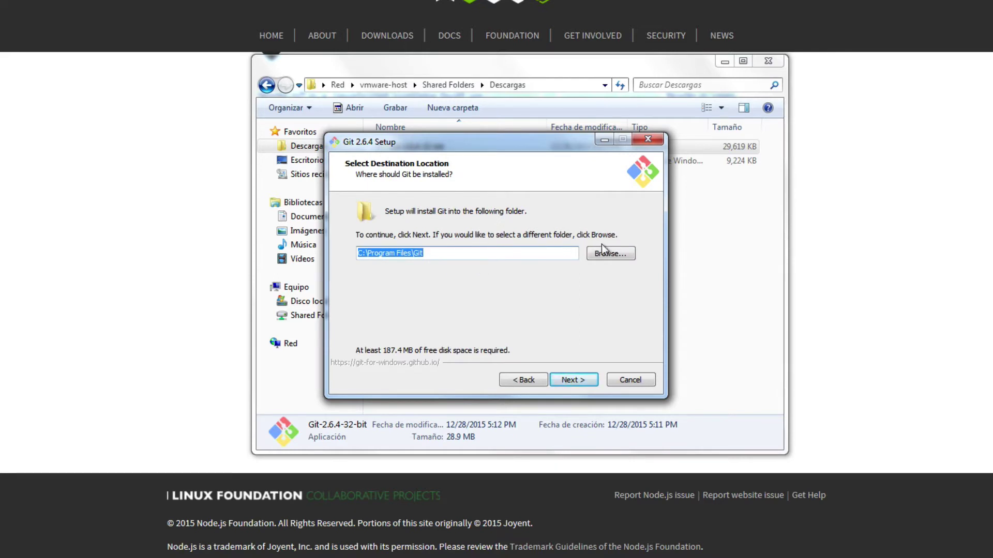
left_click(574, 381)
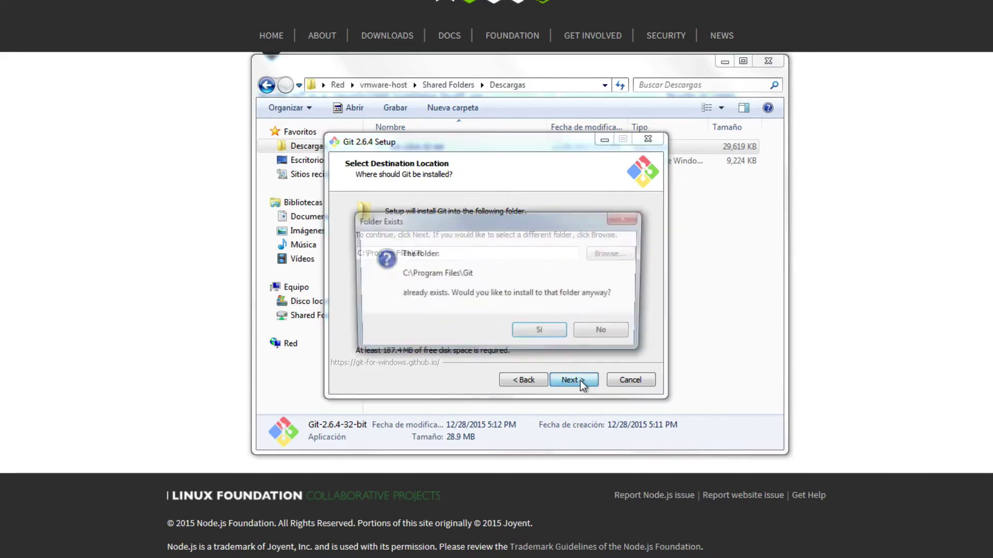
left_click(557, 336)
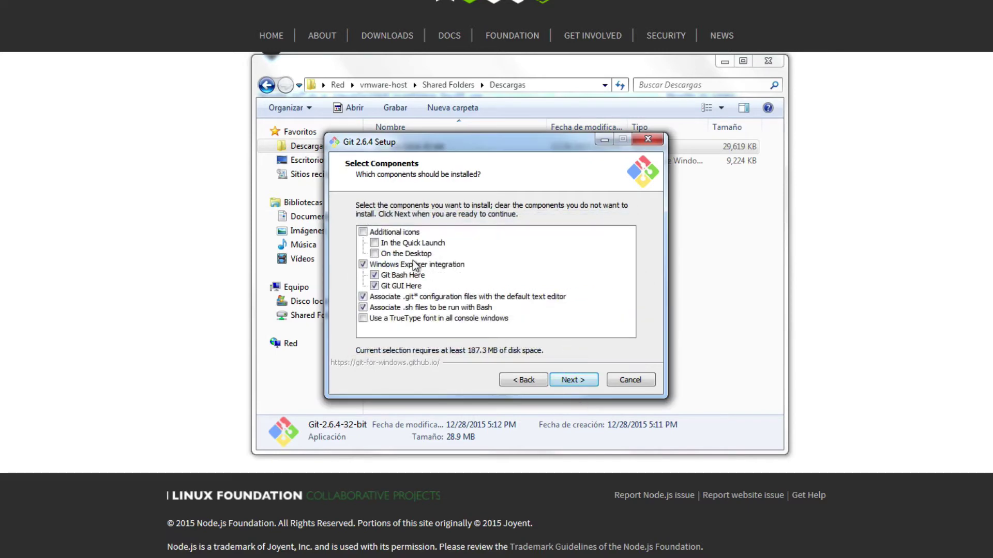
left_click(363, 232)
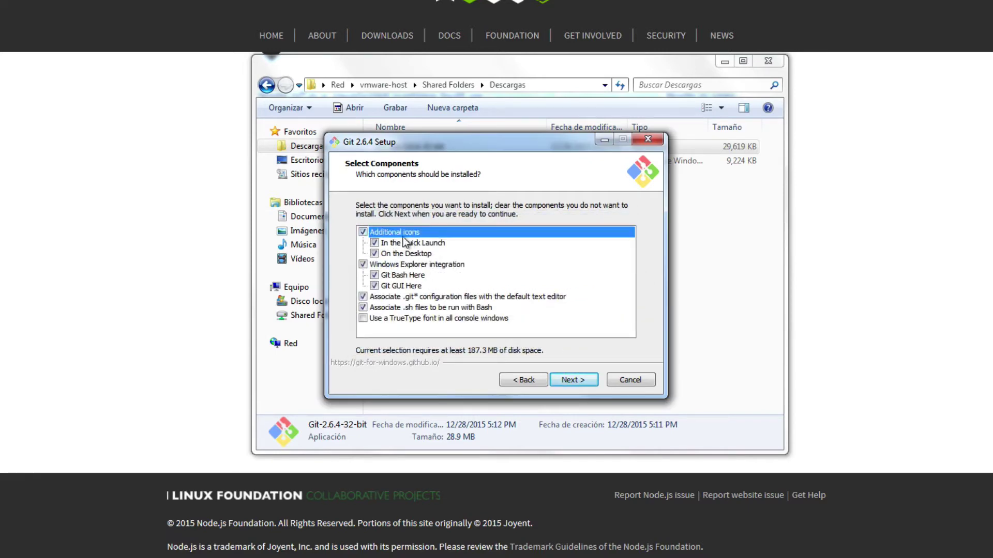
left_click(573, 380)
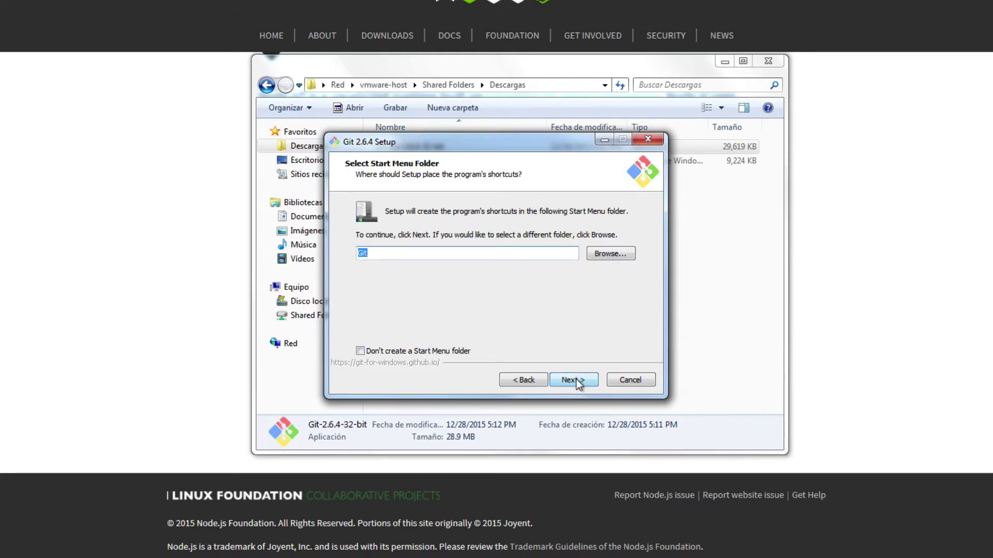
left_click(580, 382)
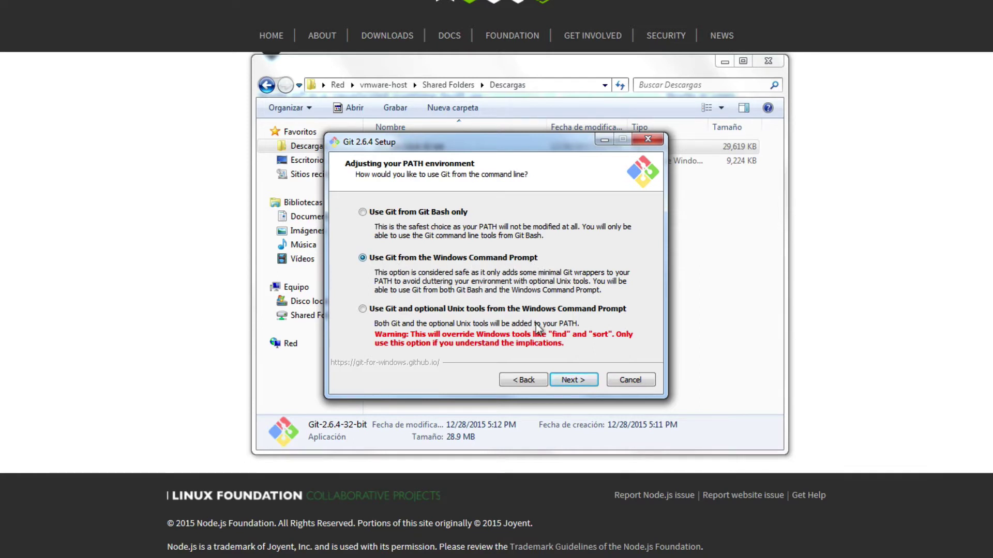
Use Git from Command Prompt, Windows-style line endings and Windows' default console, then begin installing.
left_click(571, 382)
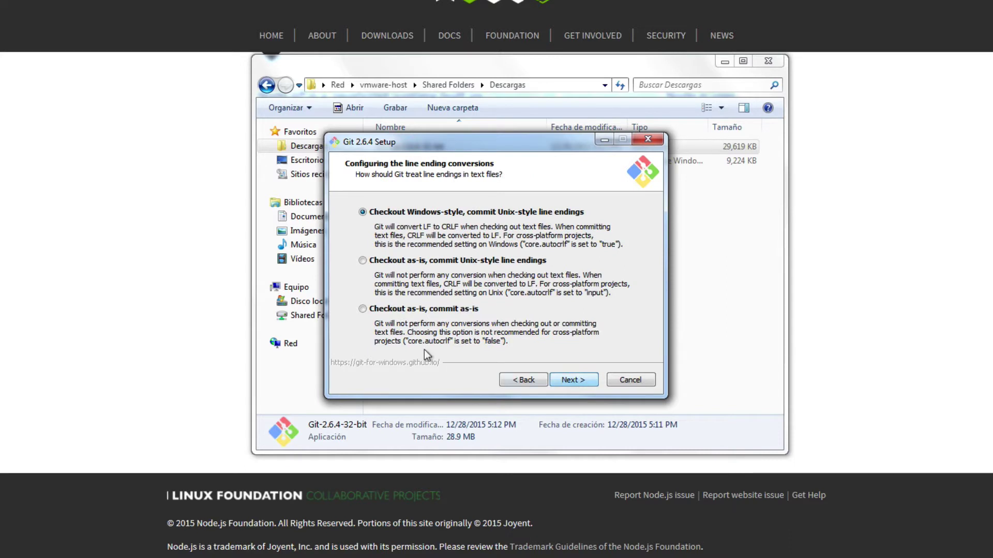
left_click(469, 261)
left_click(383, 214)
left_click(587, 381)
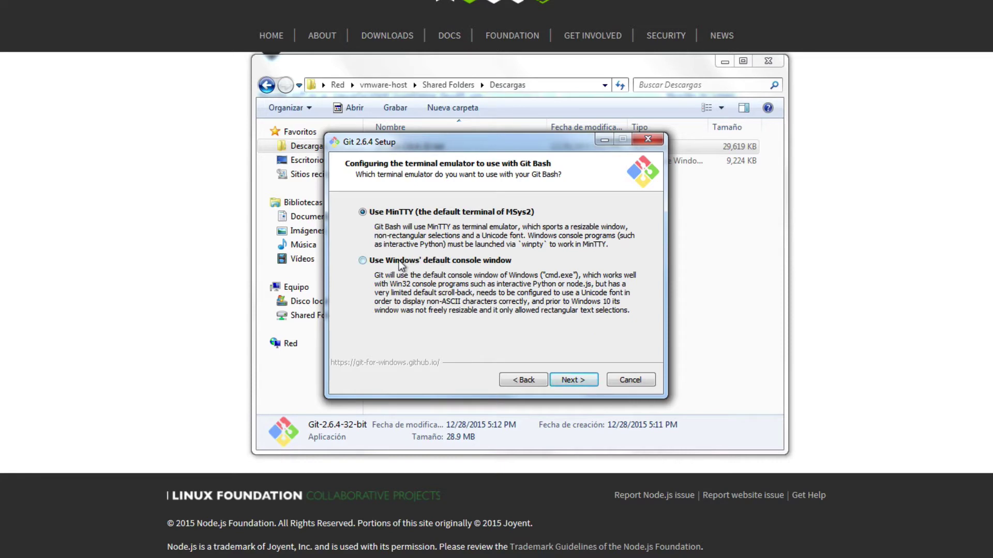
left_click(382, 263)
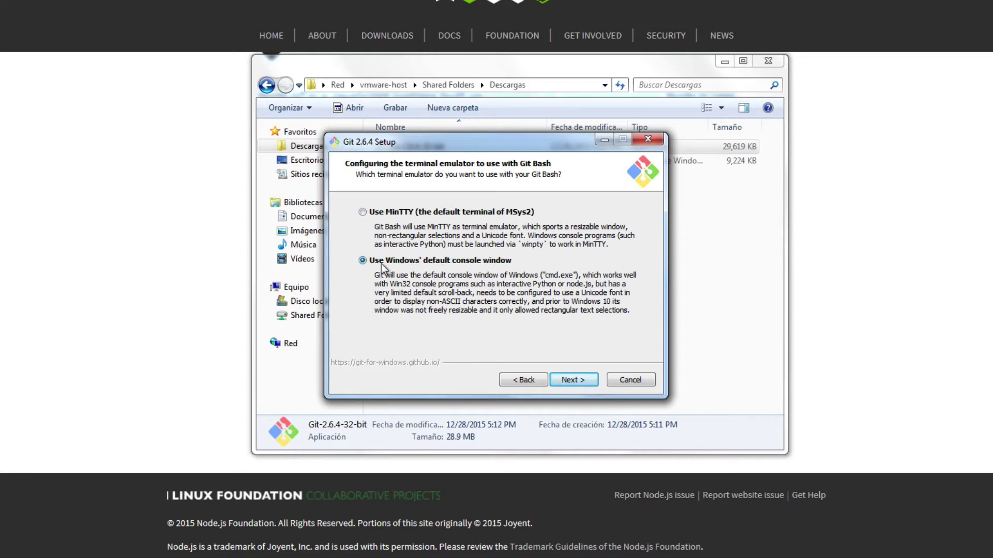
left_click(572, 380)
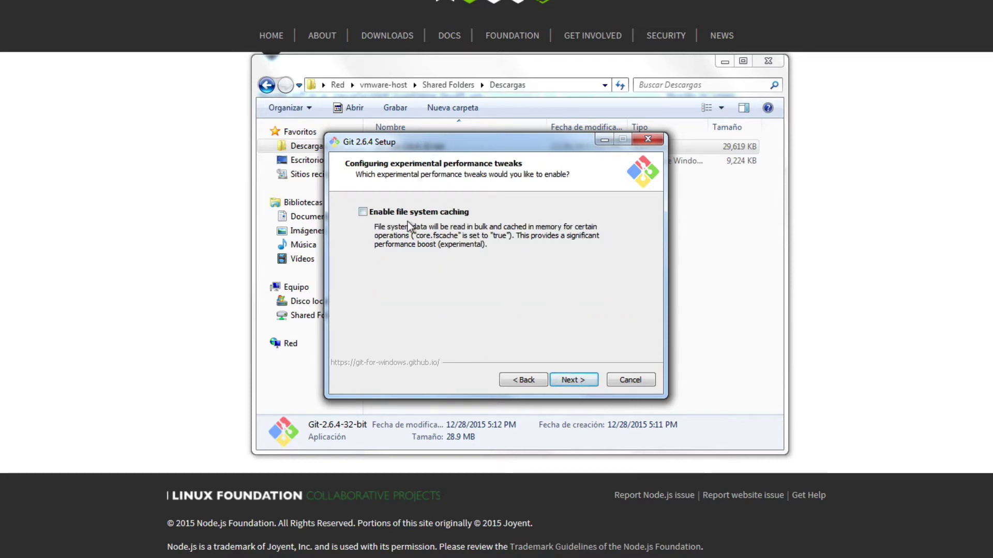
left_click(569, 380)
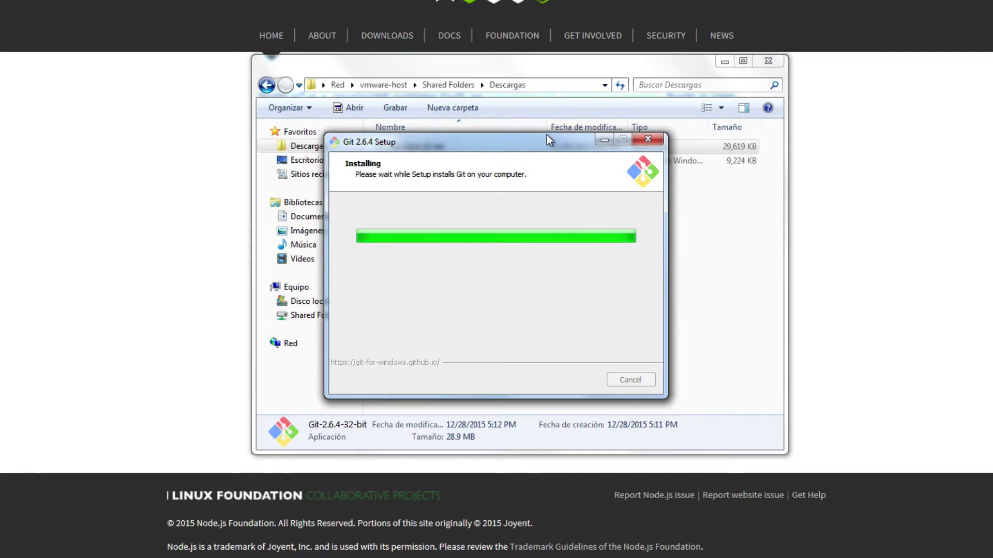
Move the completed Git 2.6.4 setup window and finish the wizard.
left_click_drag(541, 140, 580, 129)
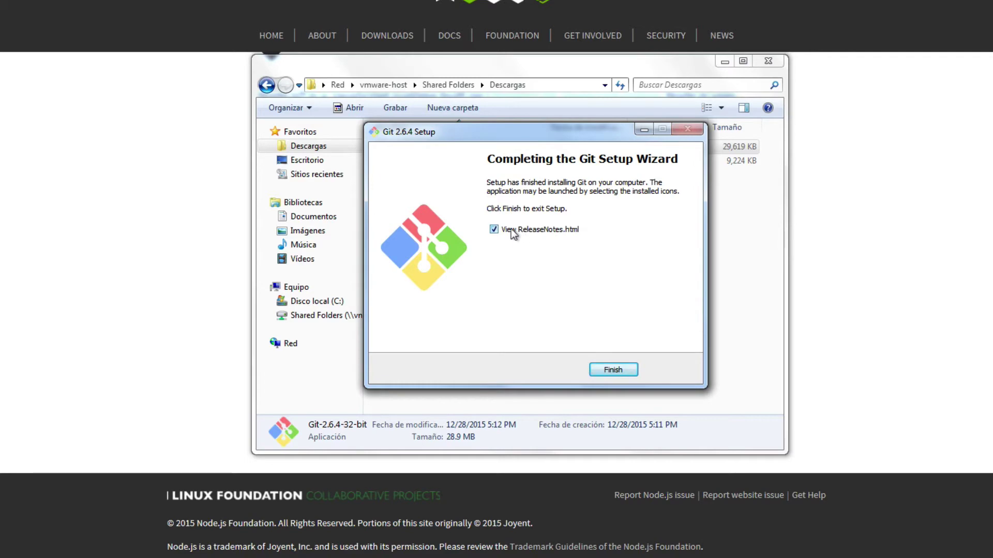
left_click(616, 371)
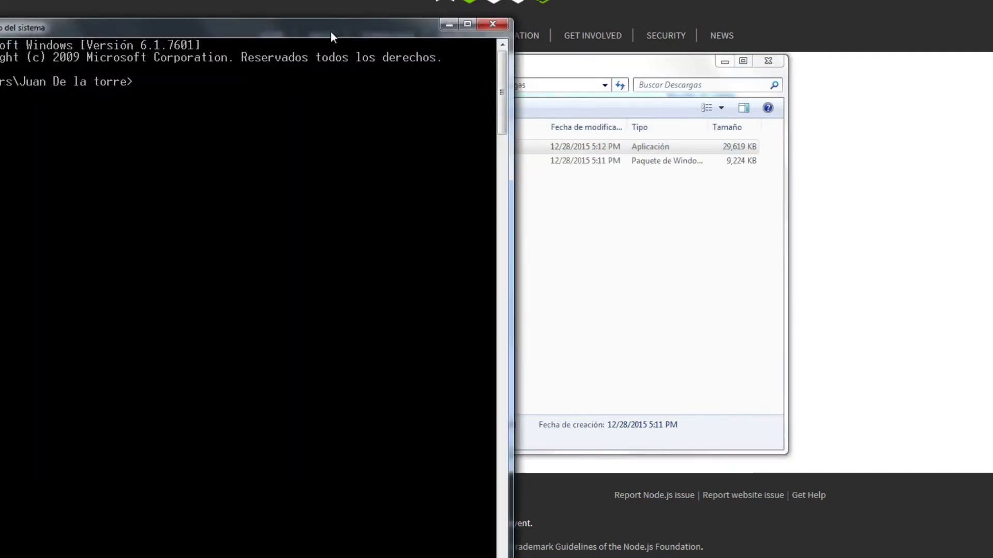
Run git --version, confirming git version 2.6.4.windows.1, then close the console window.
left_click_drag(330, 32, 711, 14)
type("git ")
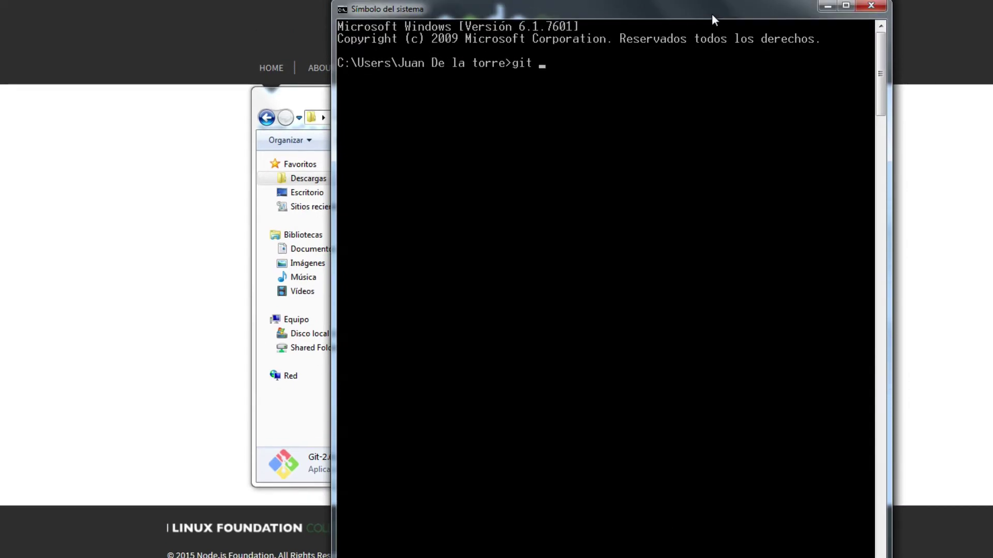
type("--version")
key("Return")
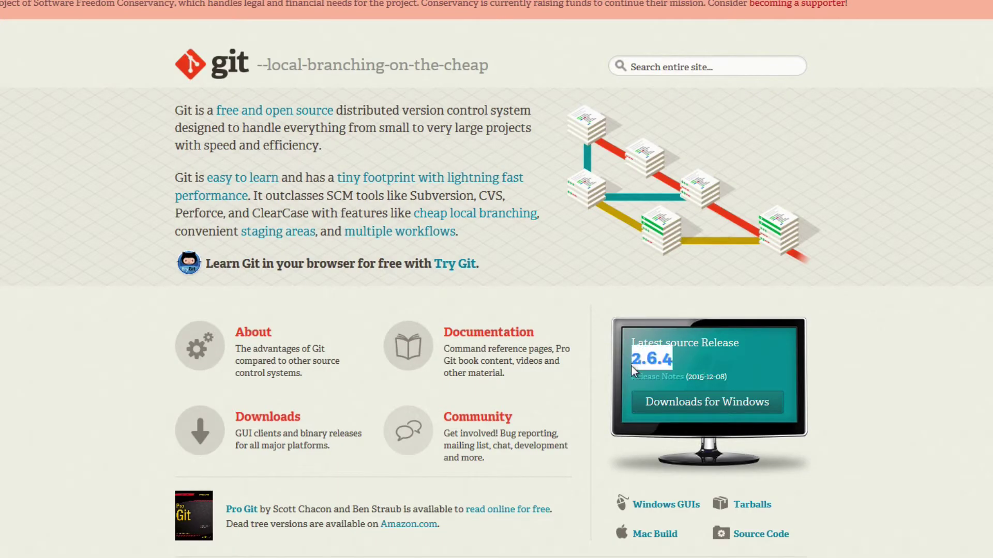
left_click(173, 547)
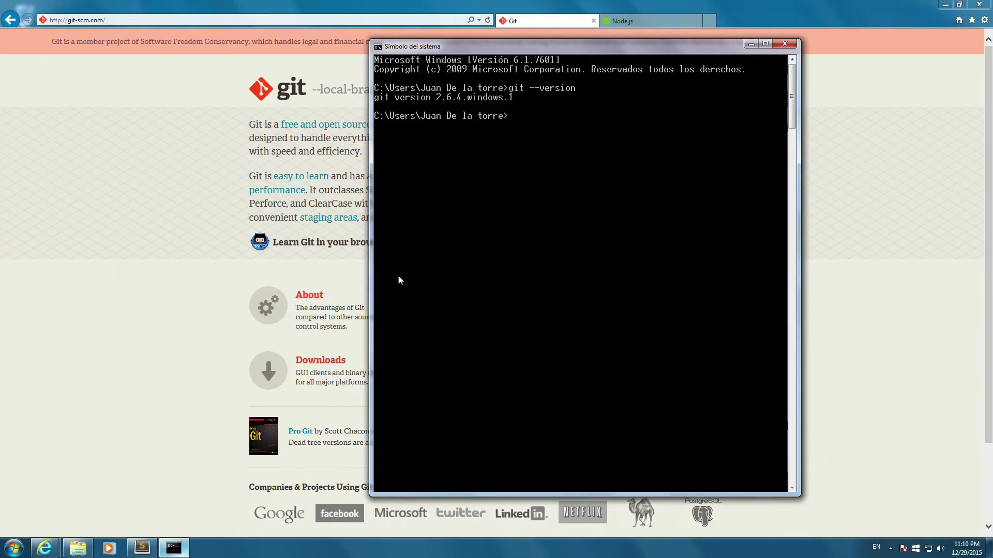
left_click(784, 44)
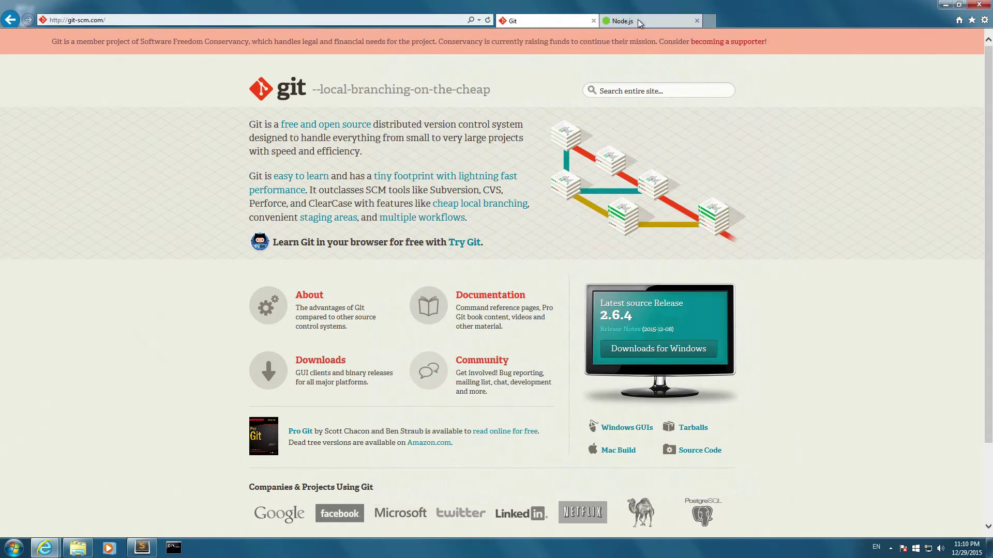
Launch node-v5.3.0-x86 from Descargas, accept the license, and keep the C:\Program Files\nodejs\ folder.
left_click(620, 25)
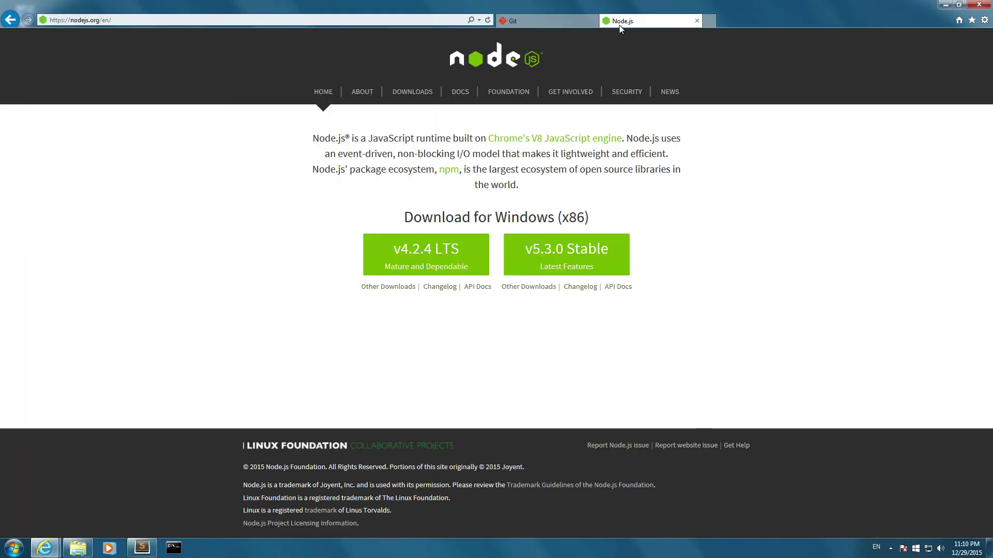
left_click(77, 548)
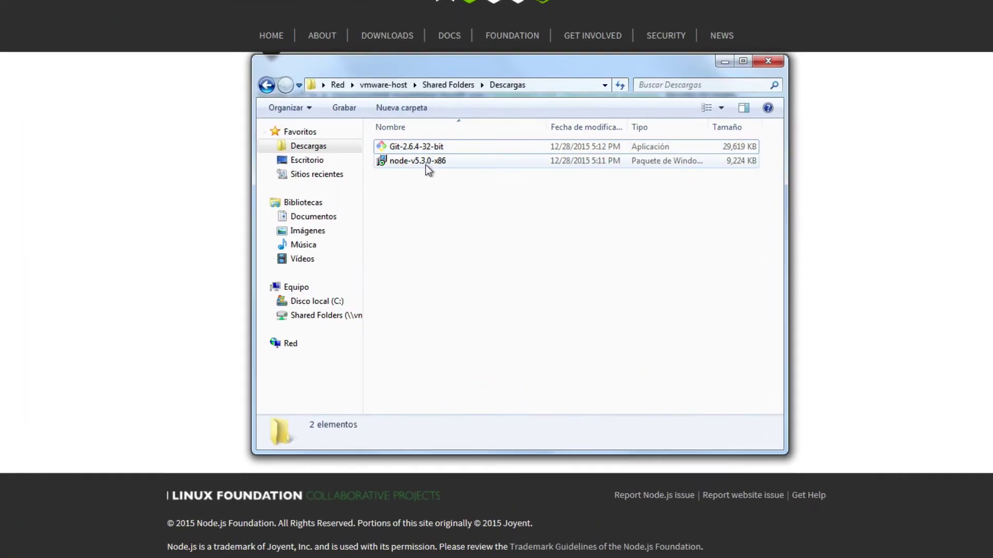
double_click(414, 162)
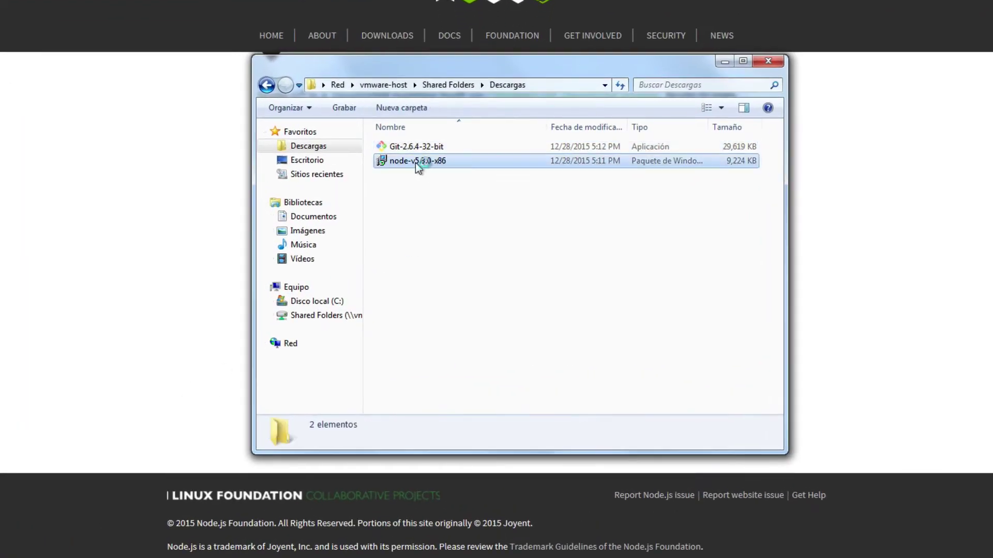
left_click(537, 285)
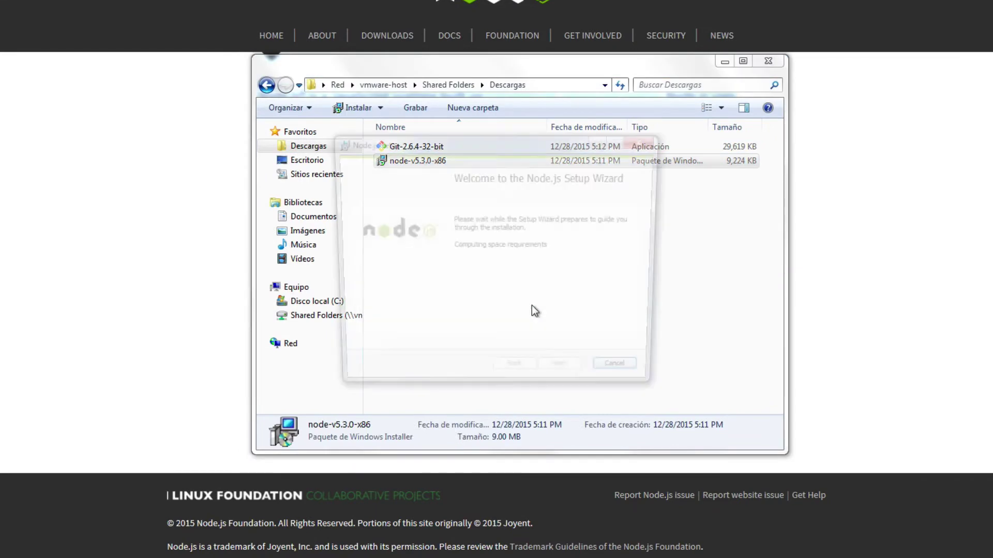
left_click(569, 379)
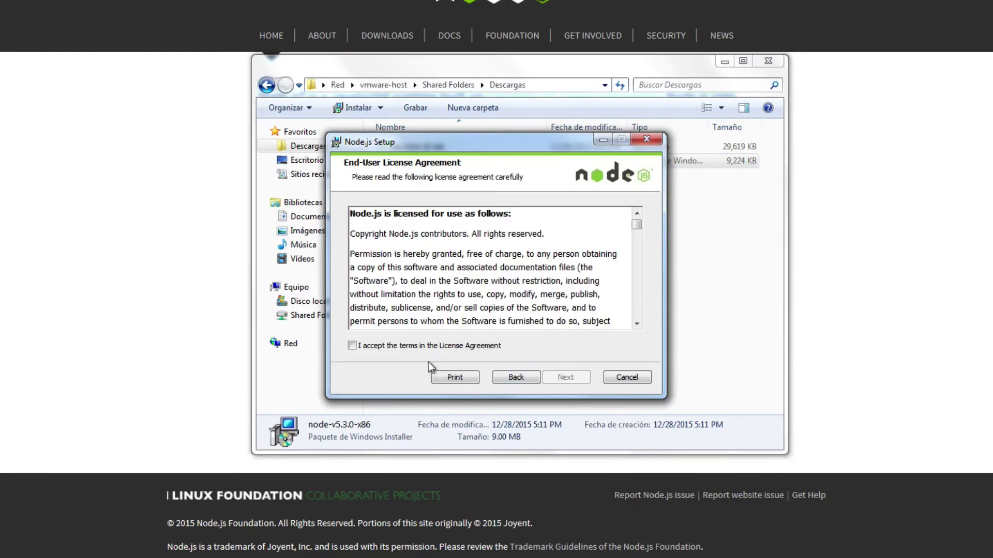
left_click(370, 349)
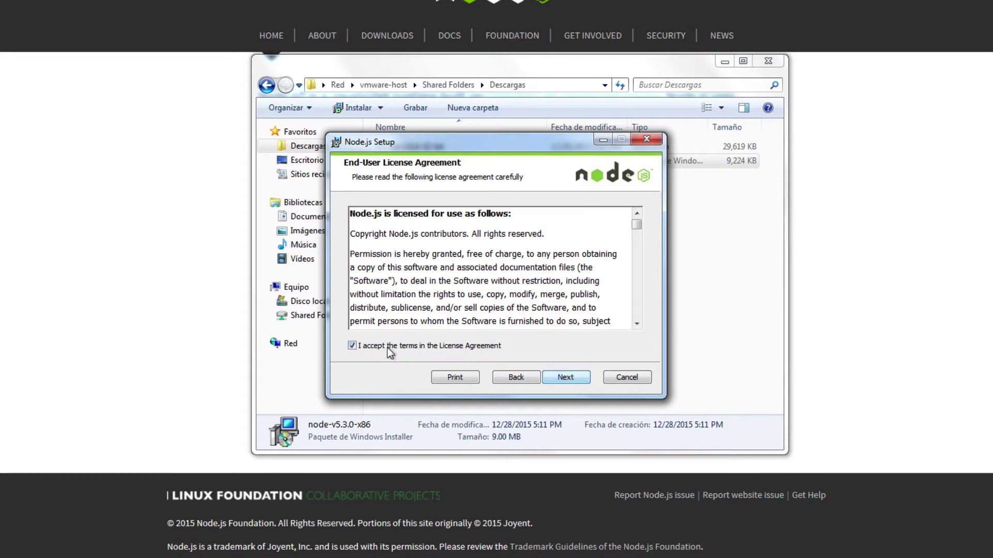
left_click(572, 377)
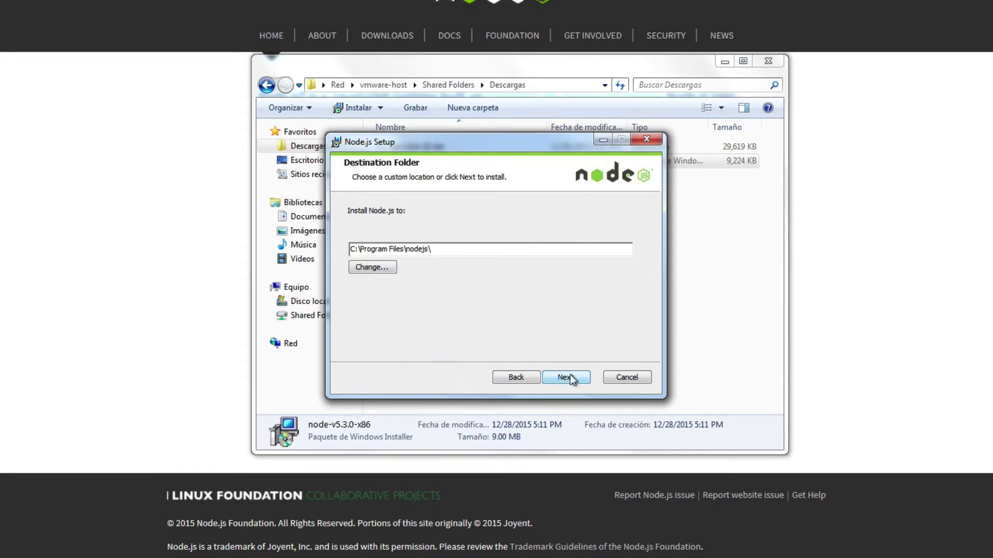
left_click(569, 378)
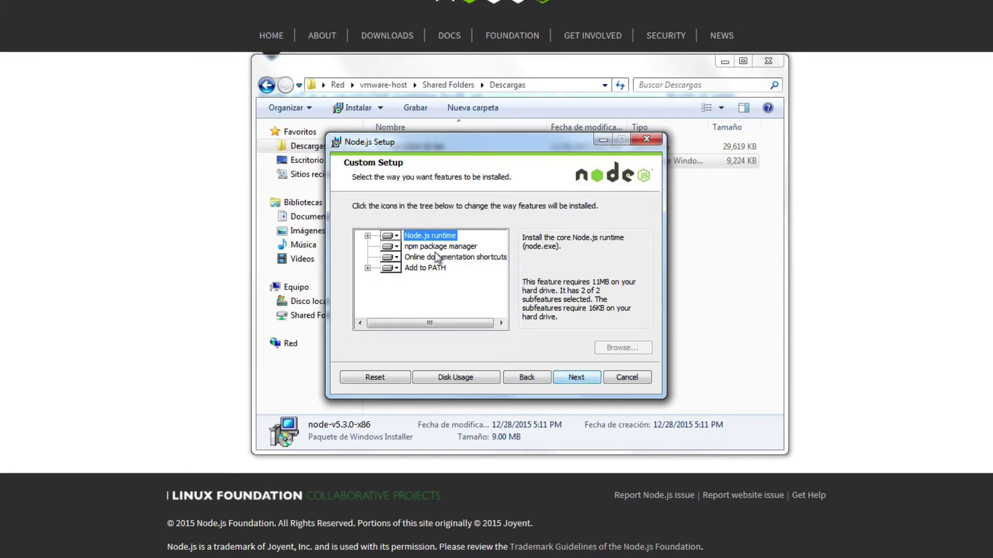
Leave the Add to PATH options unchanged, install Node.js with default features, and finish setup.
left_click(423, 268)
left_click(398, 269)
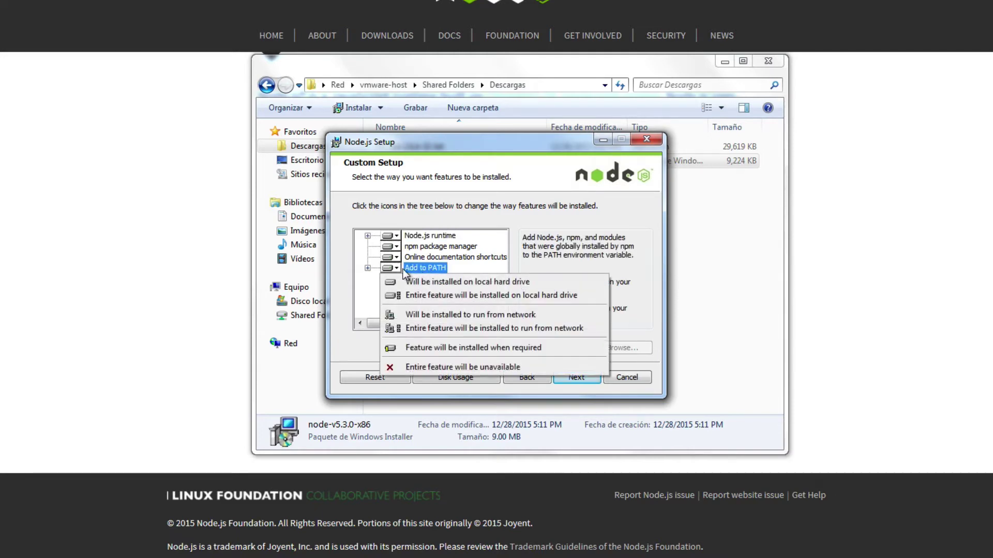
left_click(430, 268)
left_click(397, 268)
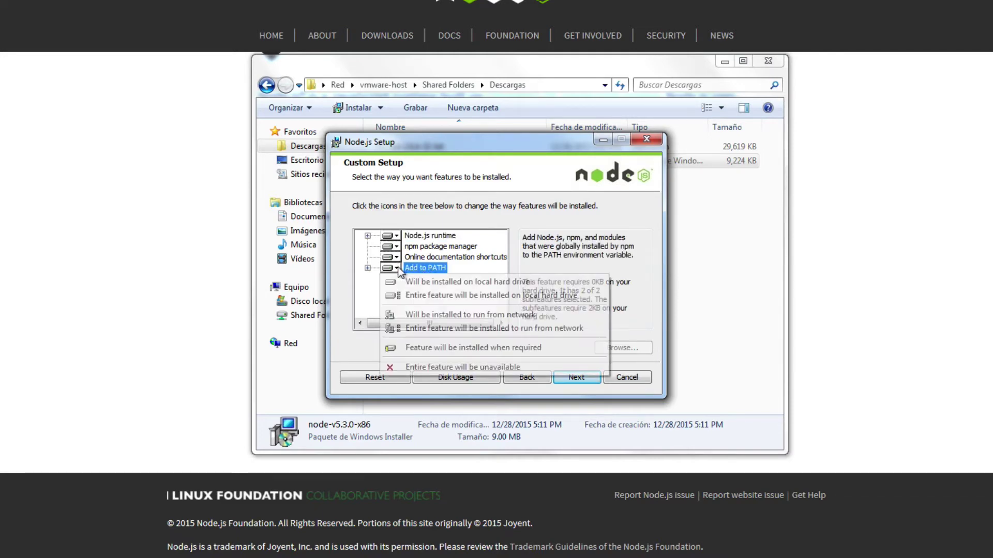
left_click(447, 264)
left_click(573, 377)
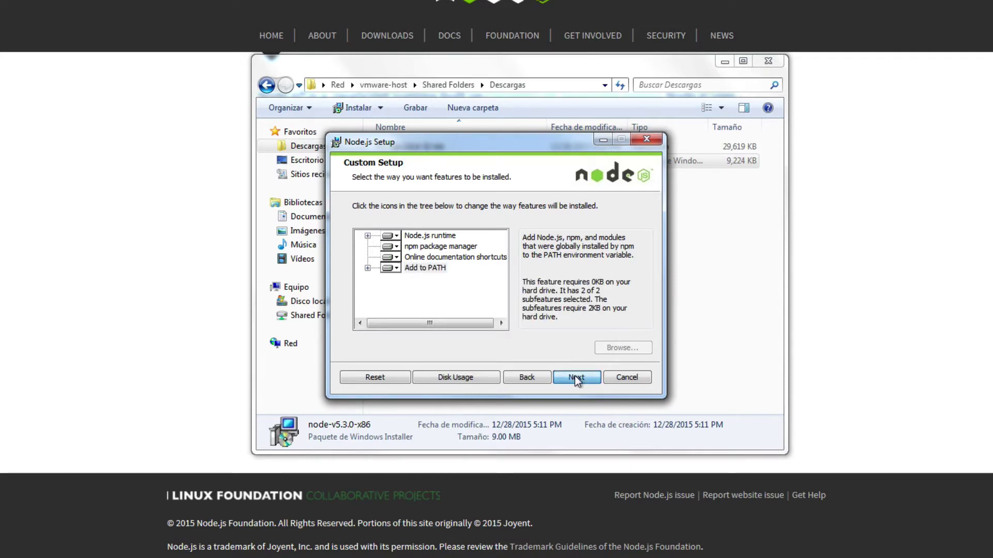
left_click(566, 374)
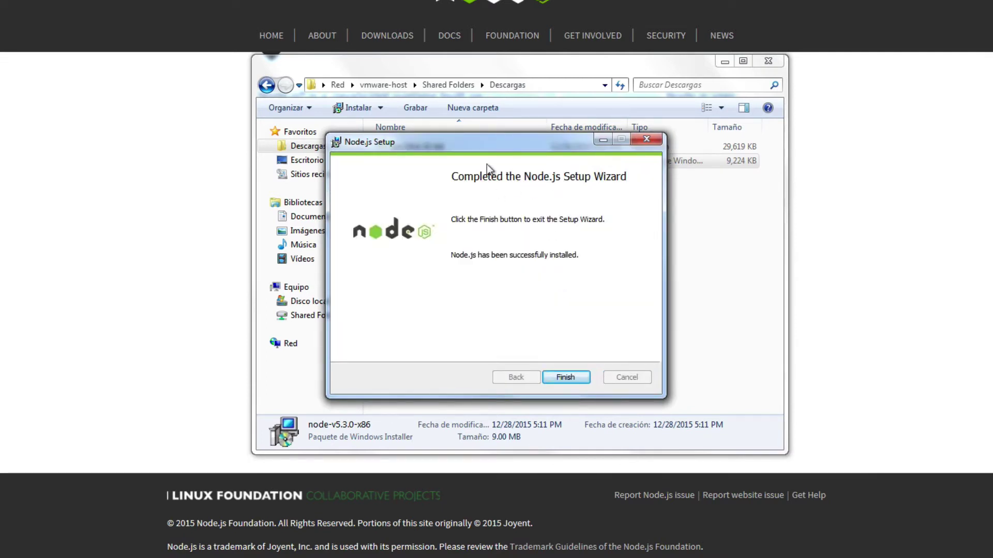
left_click(564, 378)
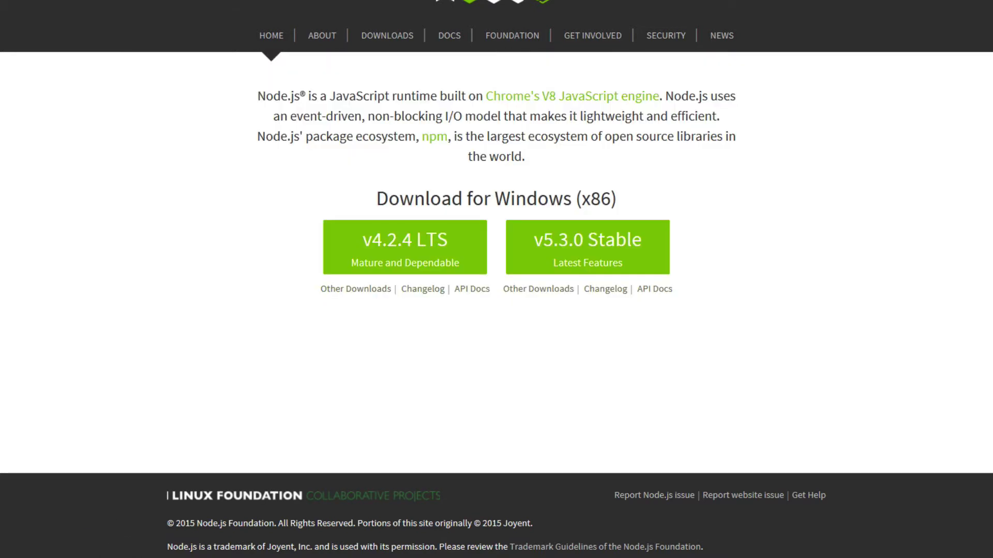
In a new Command Prompt, run node -v (v5.3.0) and npm -v (3.3.12).
left_click(93, 556)
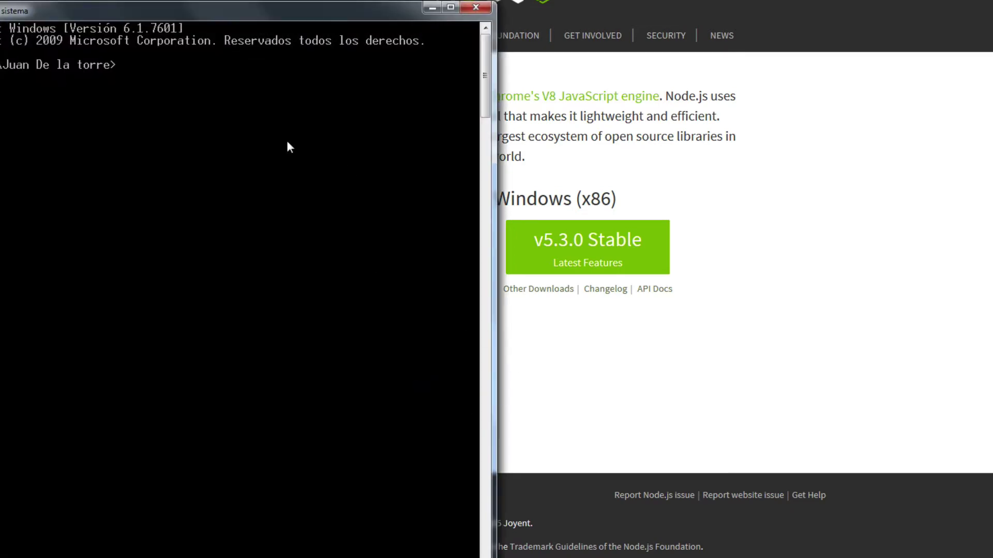
left_click_drag(346, 17, 536, 2)
left_click(740, 16)
key("alt+Tab")
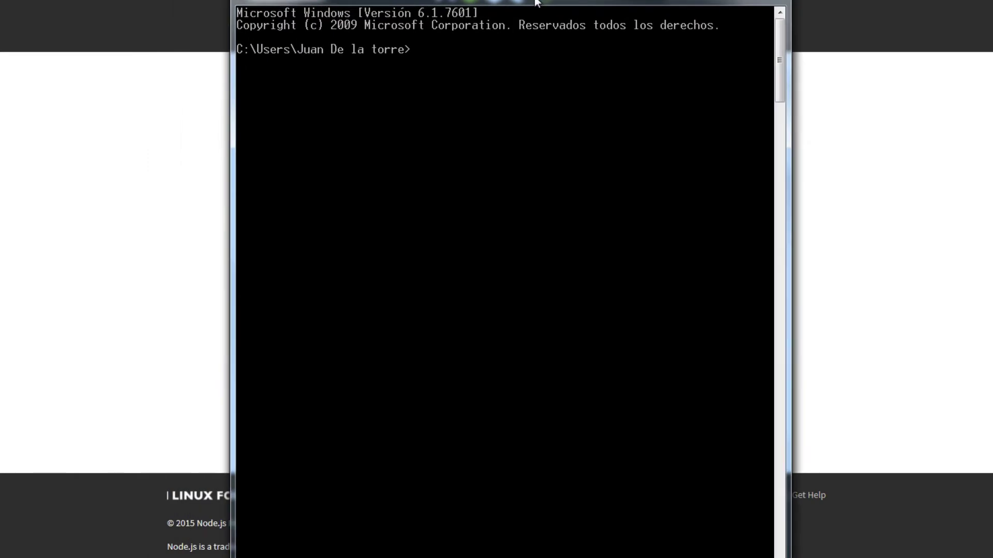
type("node -v")
key("Return")
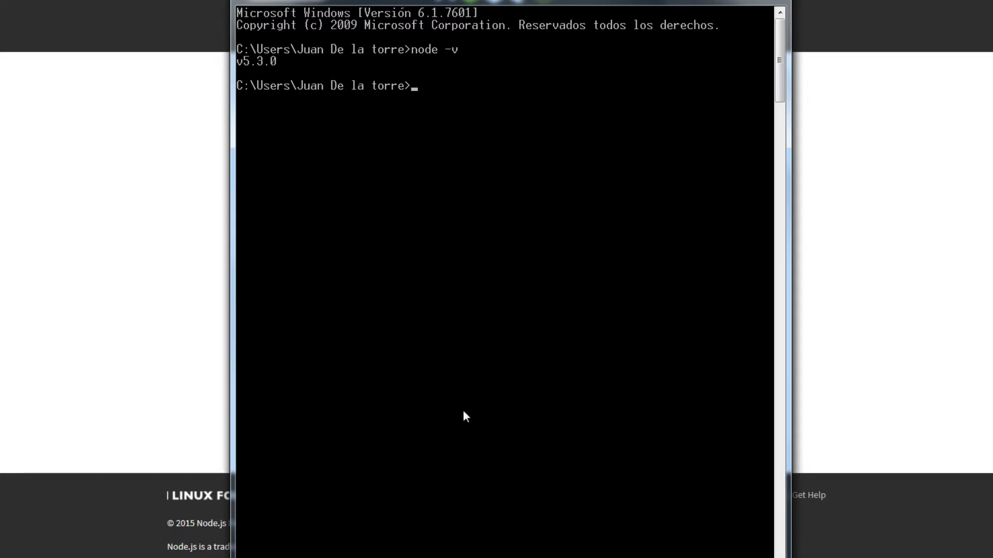
key("alt+Tab")
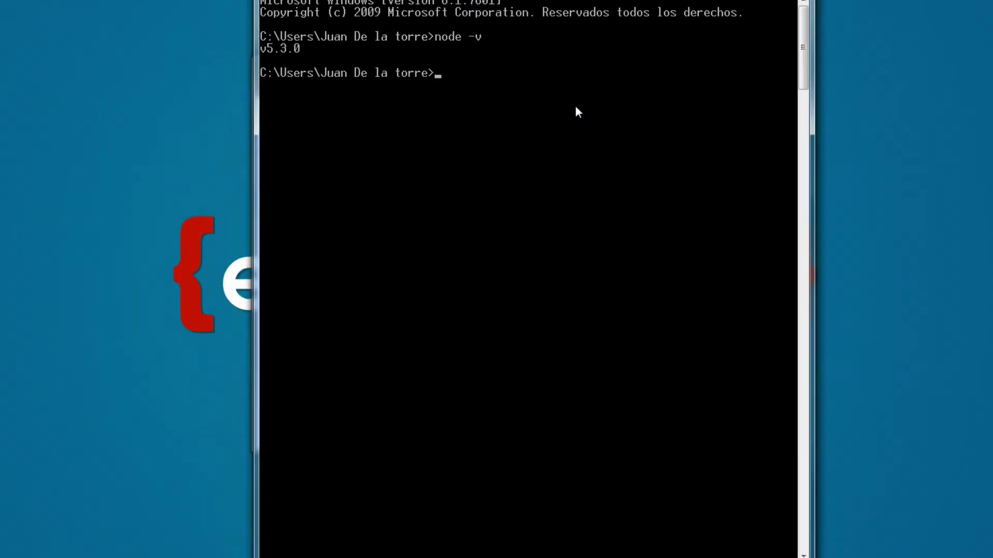
type("npm -v")
key("Return")
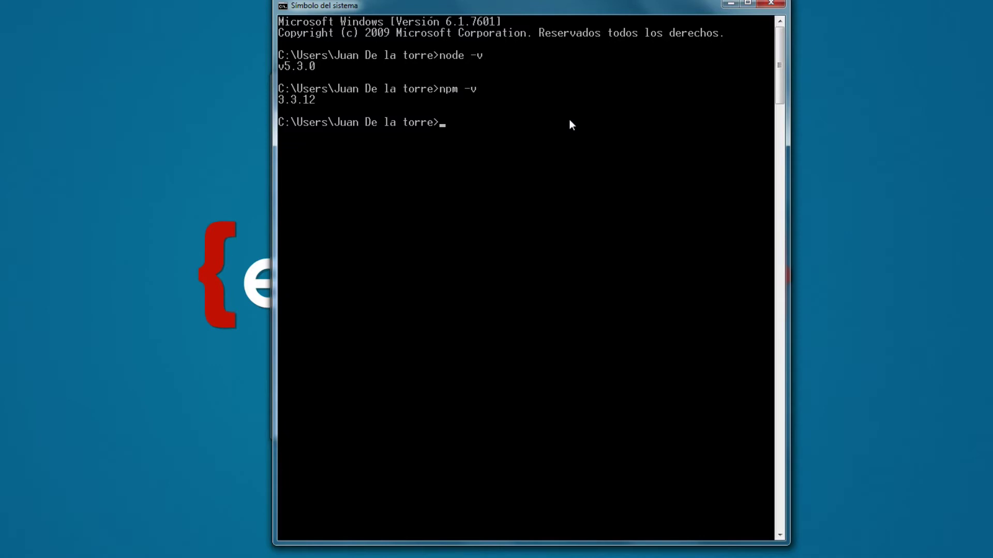
Run npm install --global foundation-cli at the prompt.
type("npm install --global")
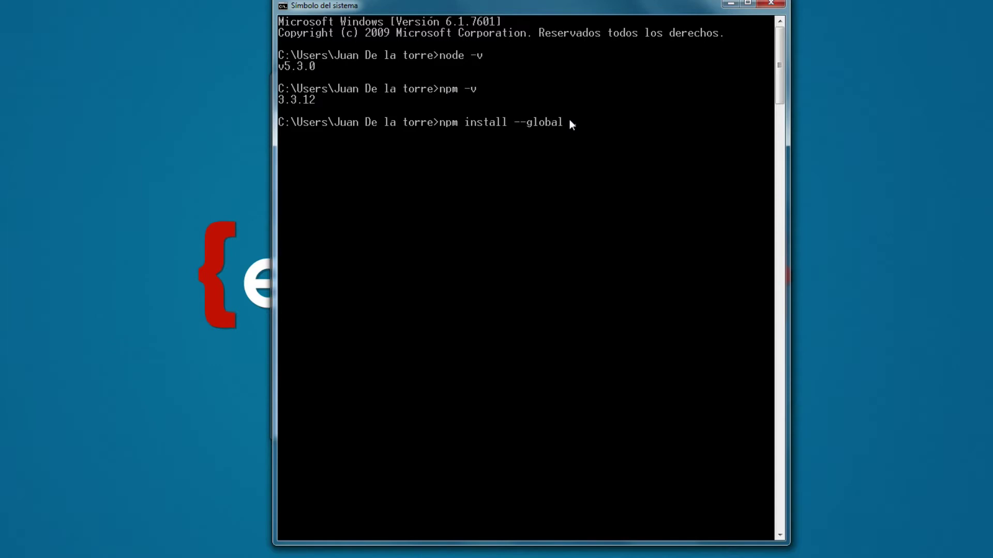
type("foundation -cli")
key("Return")
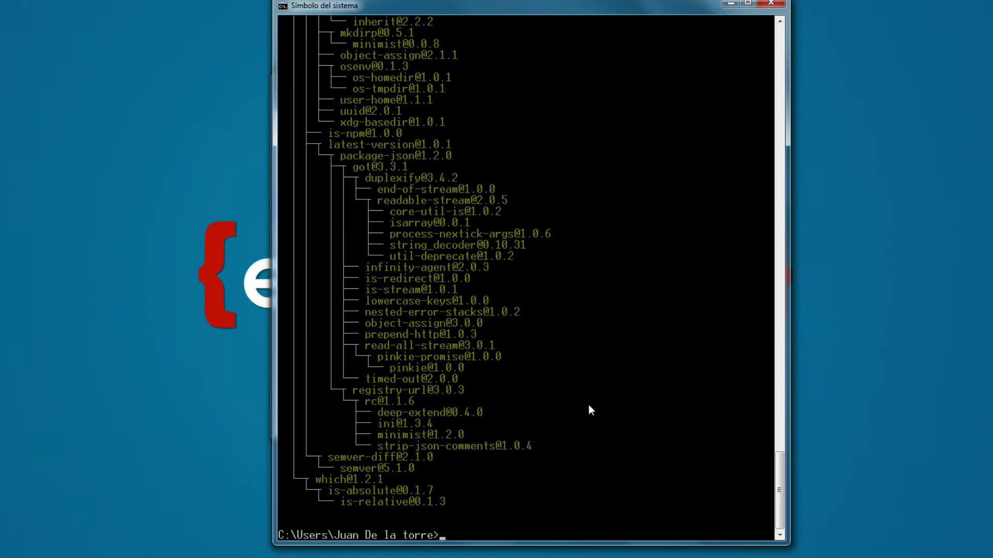
Scroll back through the foundation-cli install's dependency tree output.
scroll(588, 405, "up", 3)
scroll(589, 407, "up", 9)
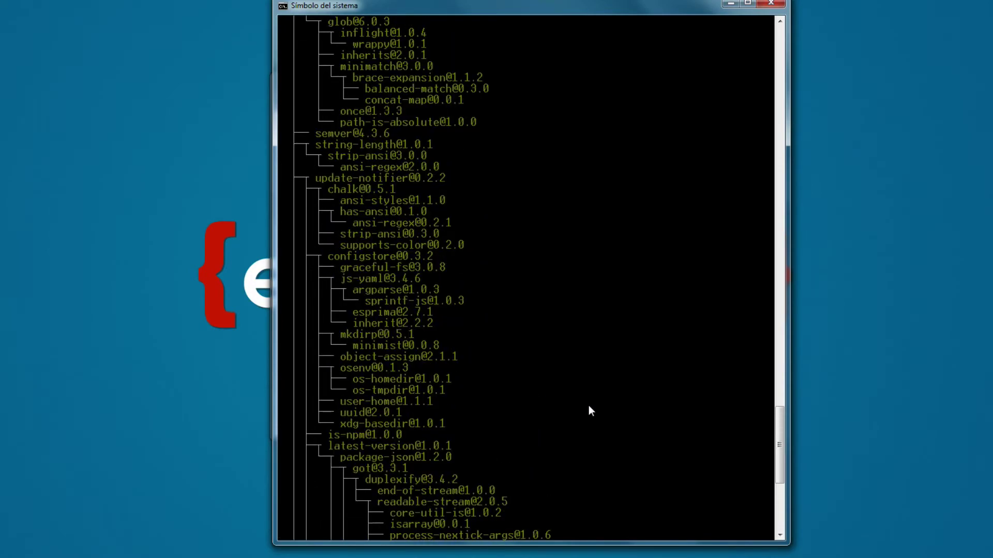
scroll(589, 406, "up", 20)
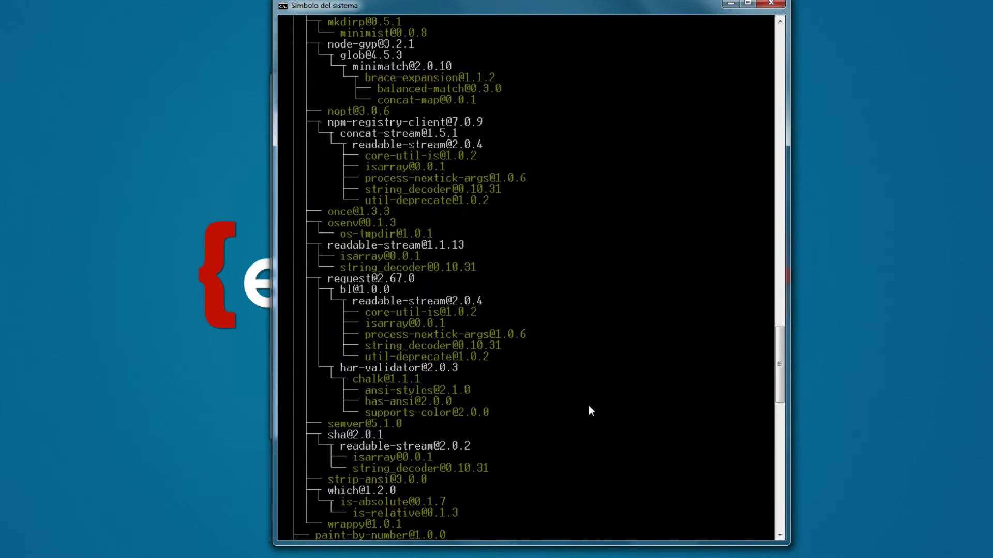
scroll(591, 411, "up", 17)
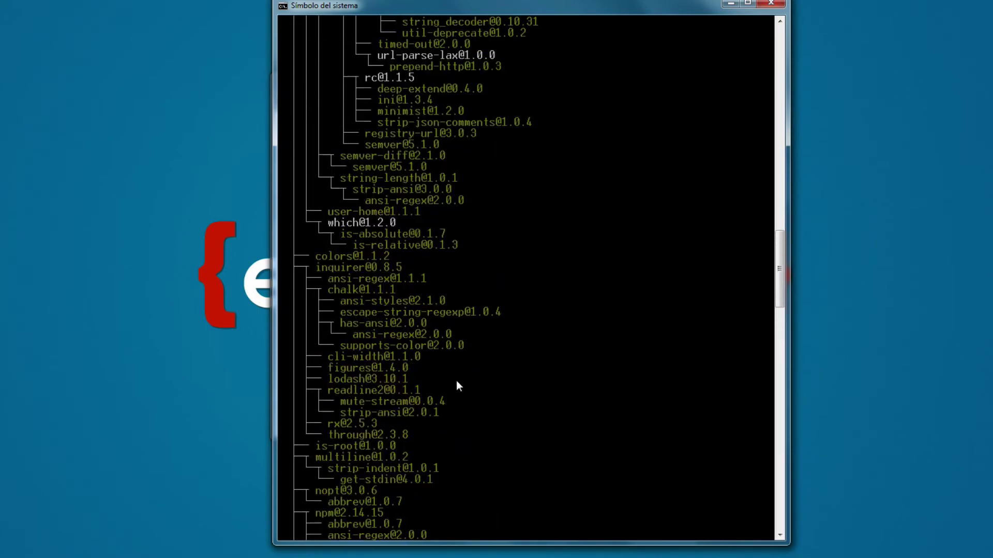
scroll(460, 385, "up", 11)
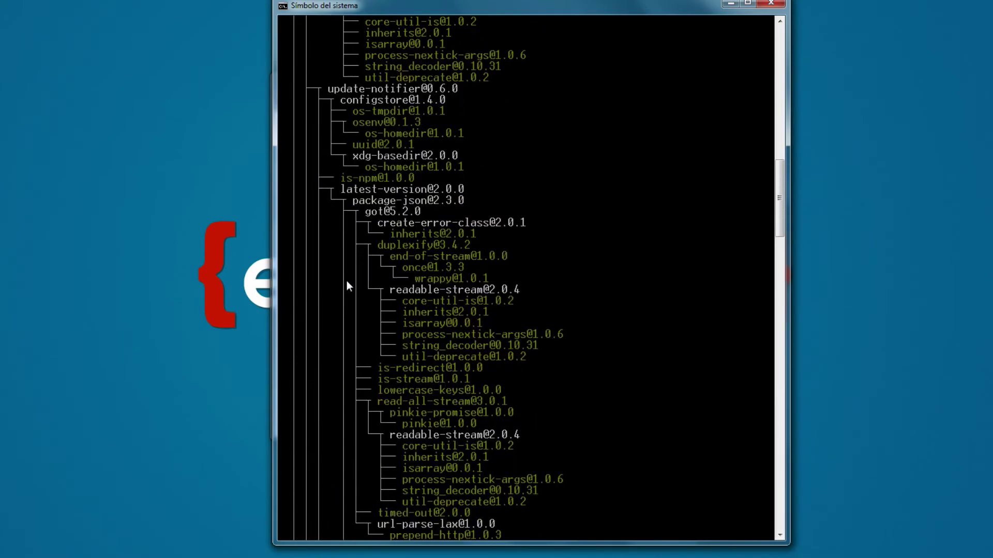
scroll(481, 241, "up", 4)
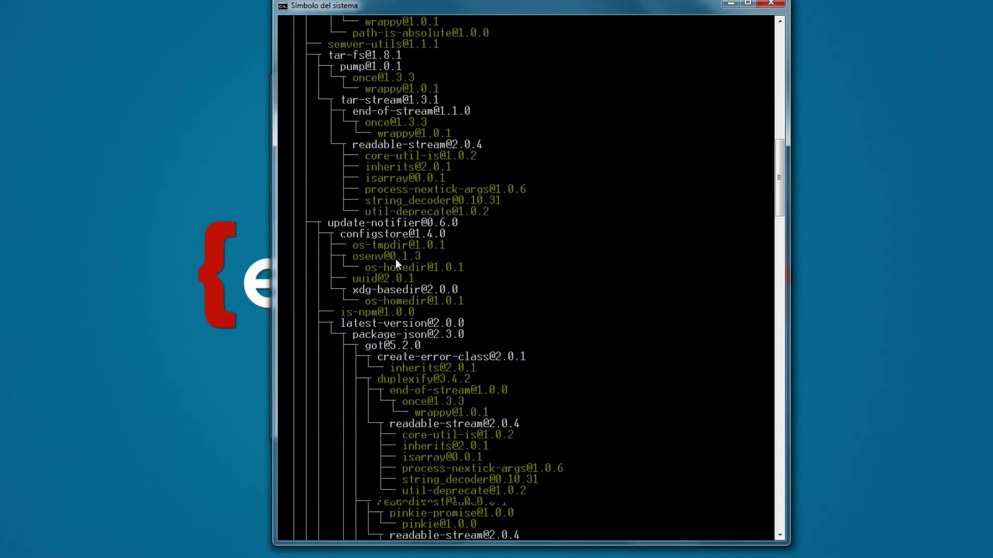
scroll(396, 259, "down", 20)
scroll(394, 272, "down", 20)
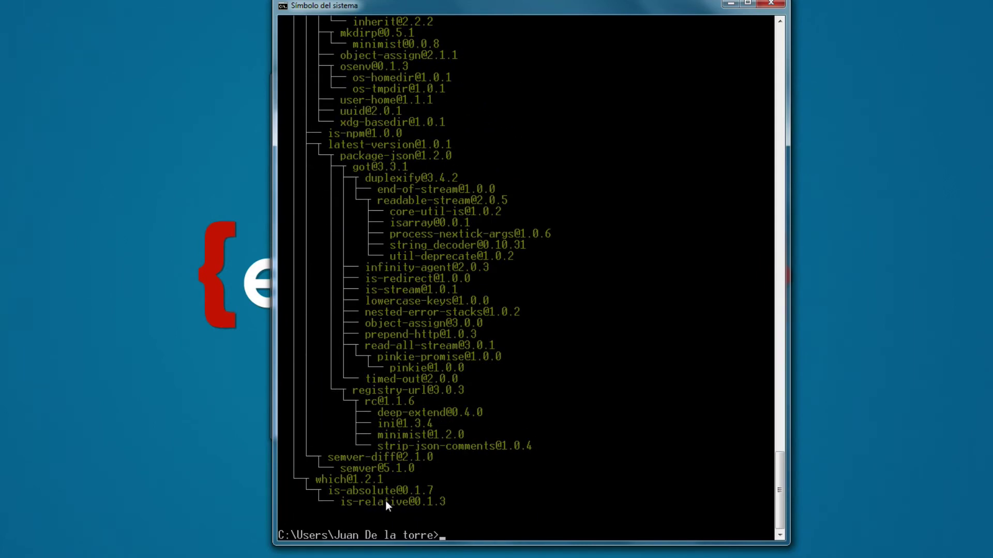
Recall and then erase the previous install command, leaving an empty prompt, and rescan the output.
key("Up")
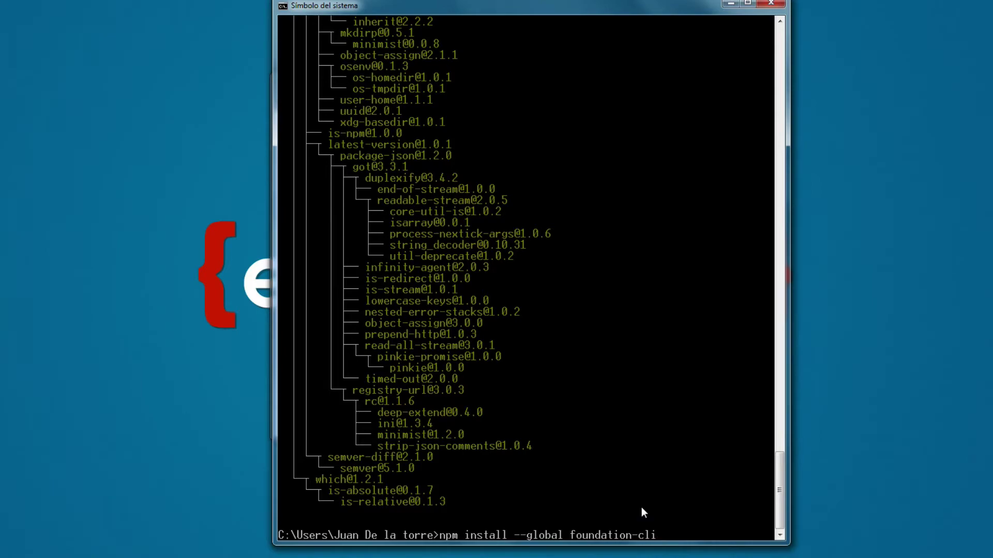
key("BackSpace")
key("BackSpace")
key("BackSpace")
key("BackSpace")
key("BackSpace")
key("BackSpace")
key("BackSpace")
key("BackSpace")
key("BackSpace")
key("BackSpace")
key("BackSpace")
key("BackSpace")
key("BackSpace")
key("BackSpace")
key("BackSpace")
key("BackSpace")
key("BackSpace")
key("BackSpace")
key("BackSpace")
key("BackSpace")
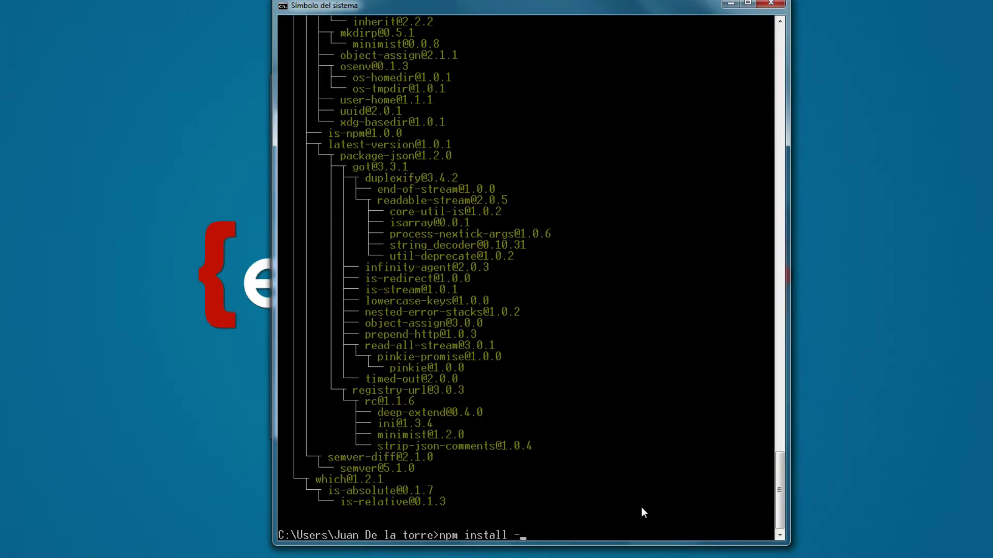
scroll(579, 468, "up", 20)
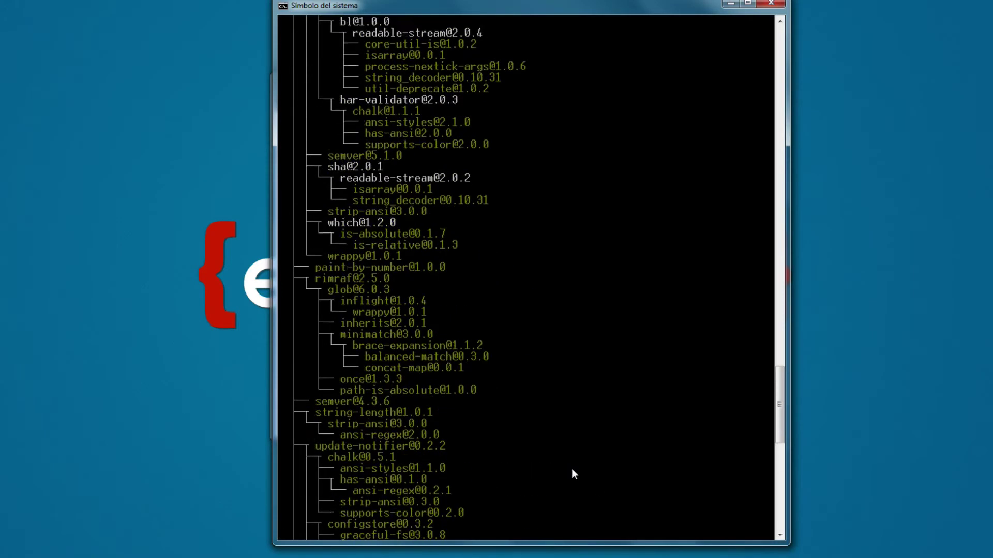
scroll(566, 470, "up", 20)
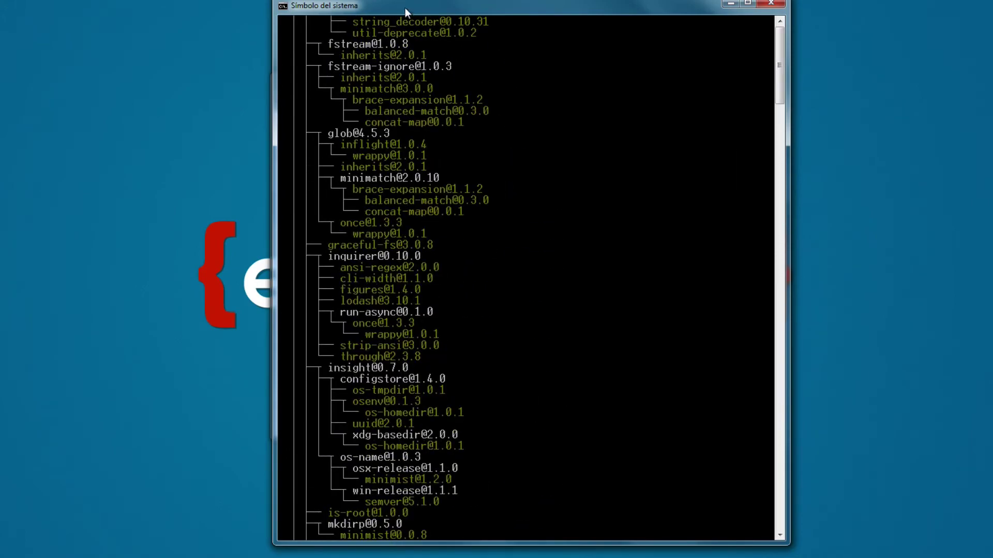
scroll(405, 181, "down", 20)
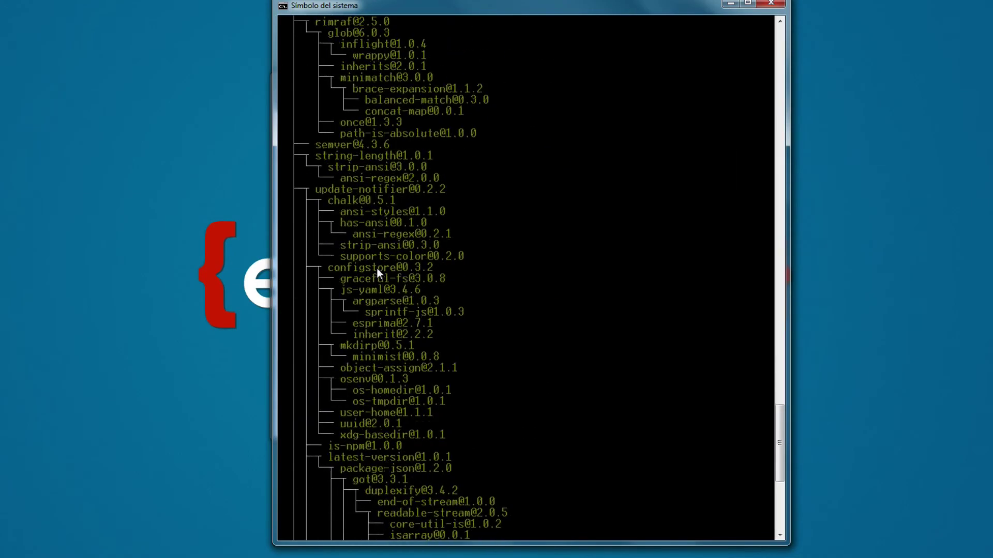
scroll(377, 268, "down", 9)
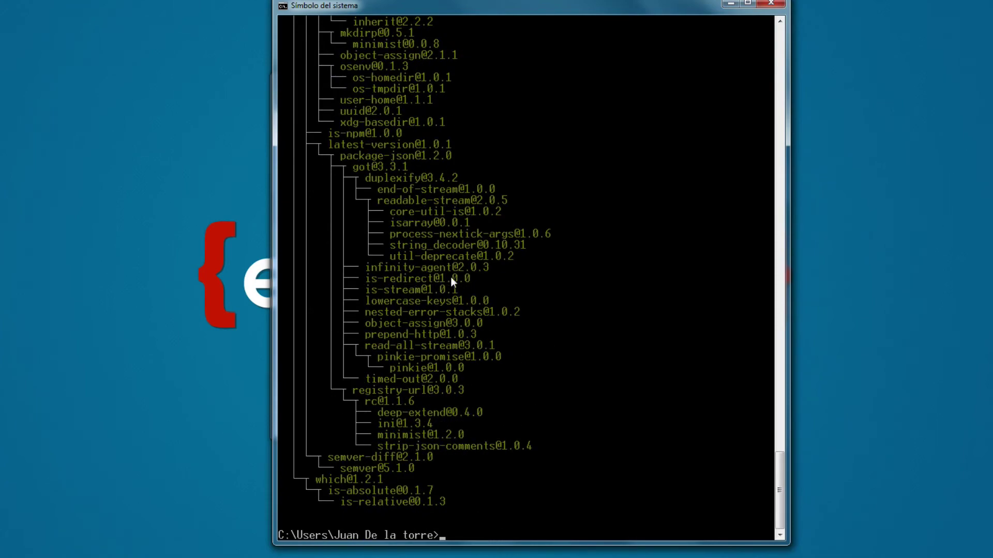
scroll(416, 300, "up", 18)
scroll(416, 300, "up", 5)
scroll(415, 296, "down", 15)
Change into Desktop with cd Desktop and run foundation to list new, update, watch, build, help, -v.
type("cd Desktop")
key("Return")
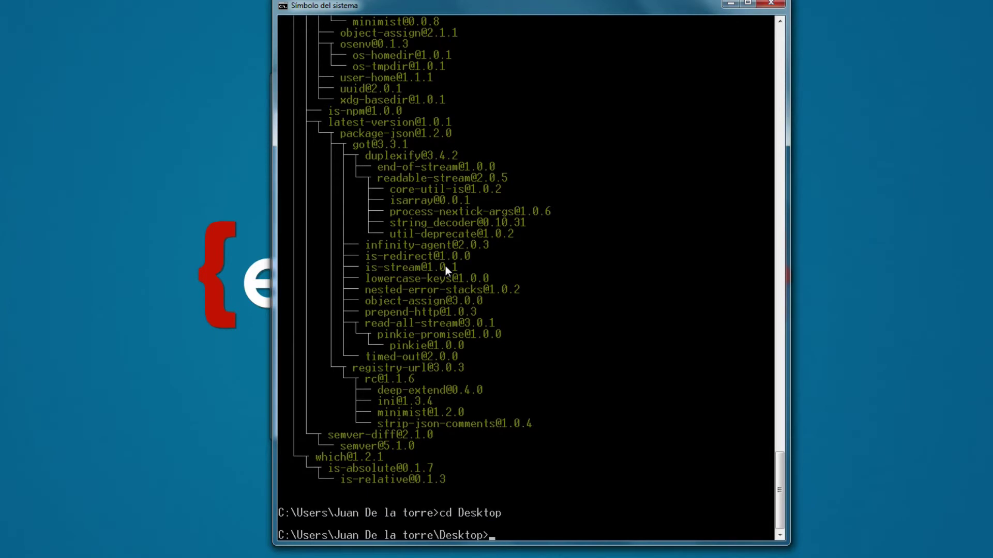
type("foundation")
key("Return")
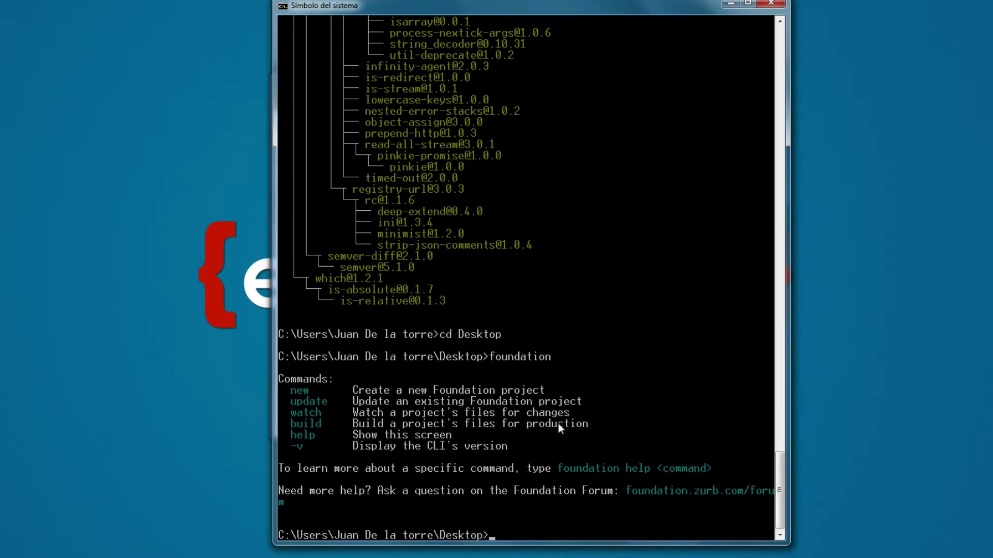
Run foundation new and choose 'A website (Foundation for Sites)' as the project type.
type("foundation new")
key("Return")
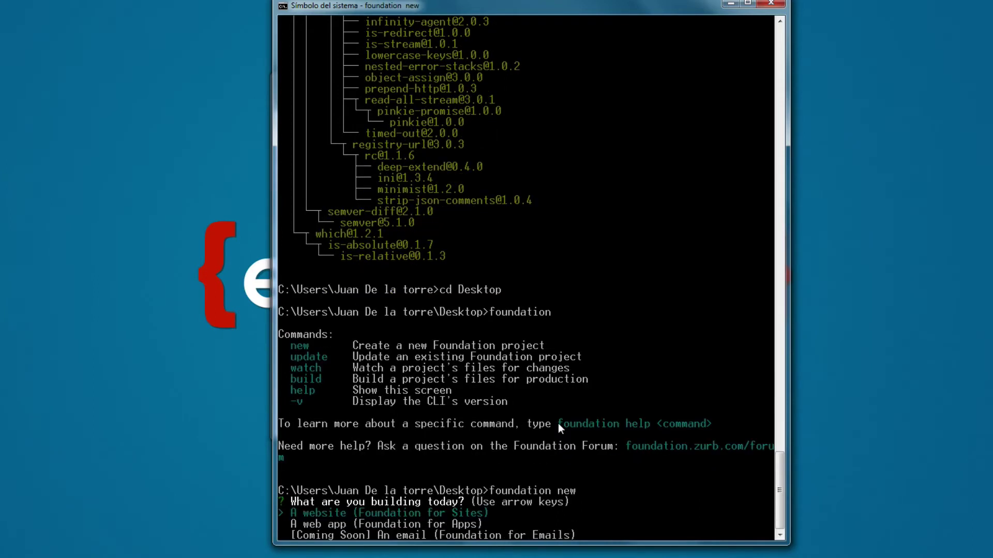
key("Down")
key("Up")
key("Down")
key("Up")
key("Down")
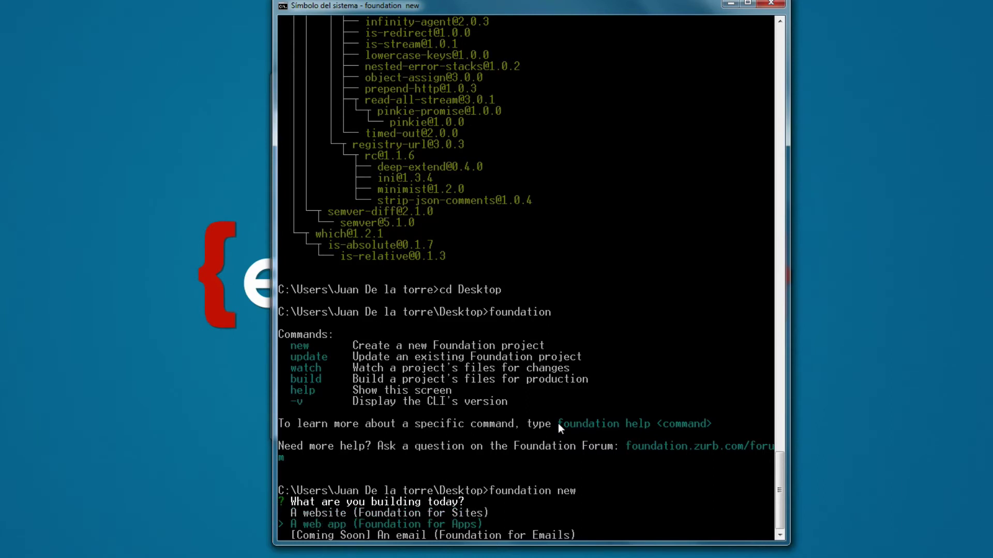
key("Down")
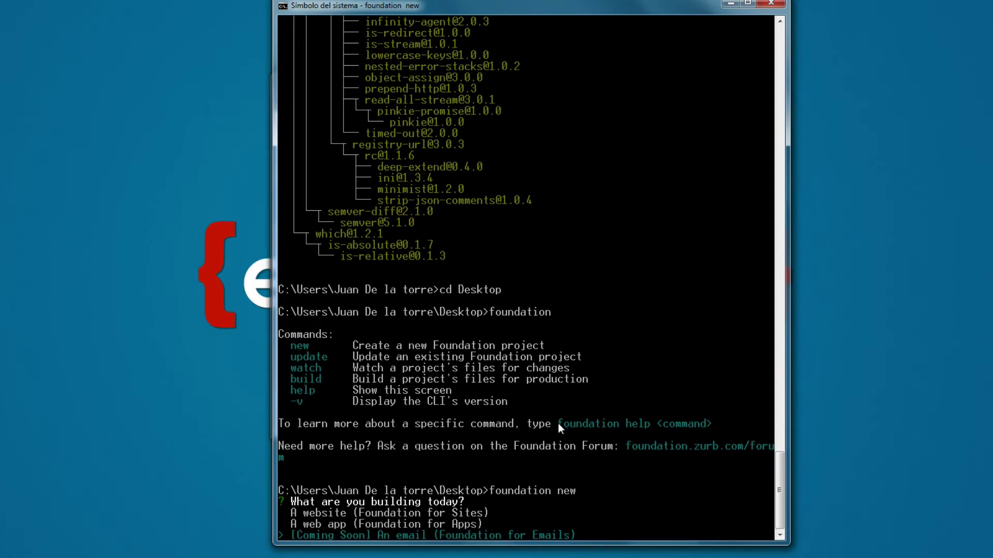
key("Down")
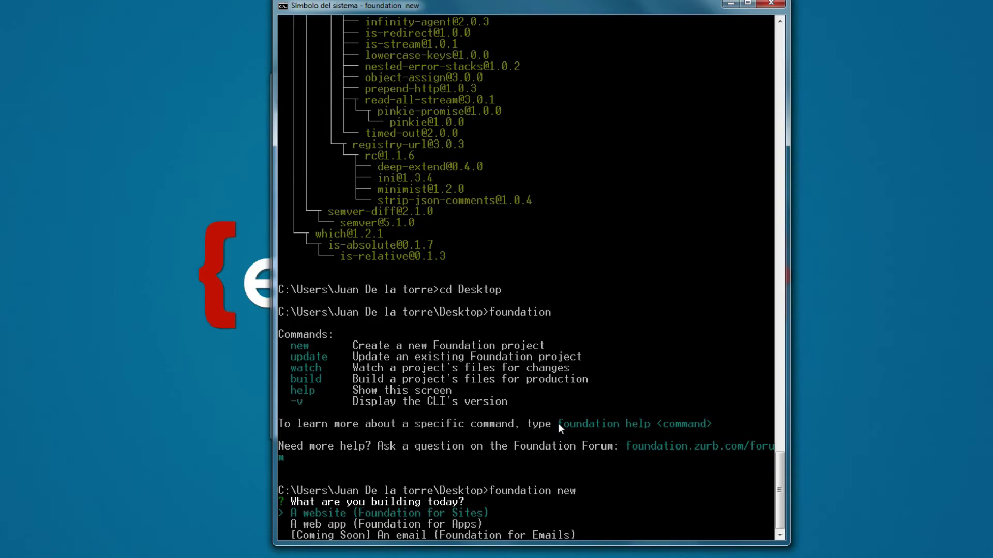
key("Return")
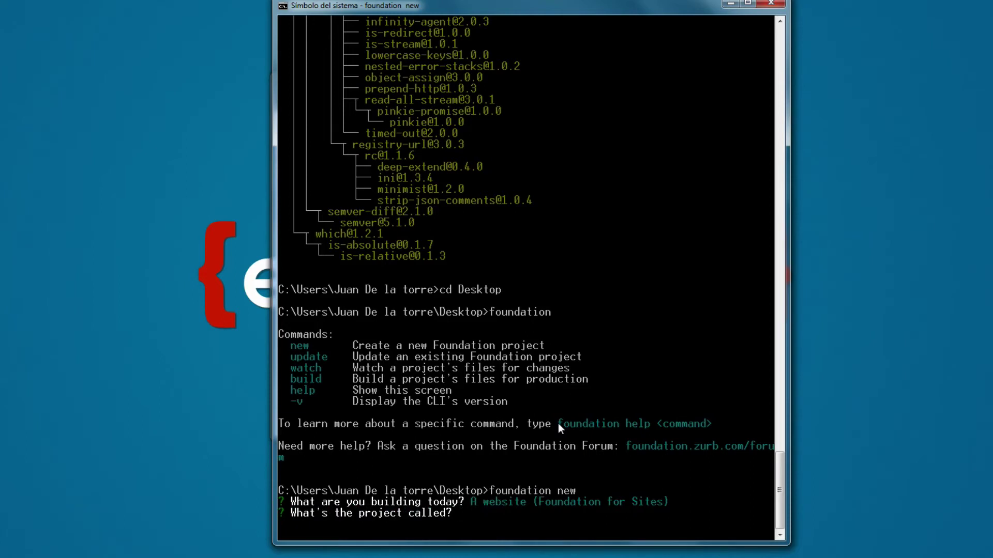
Name the project HotelSpa and install it from the Basic Template.
type("HotelSpa")
key("Return")
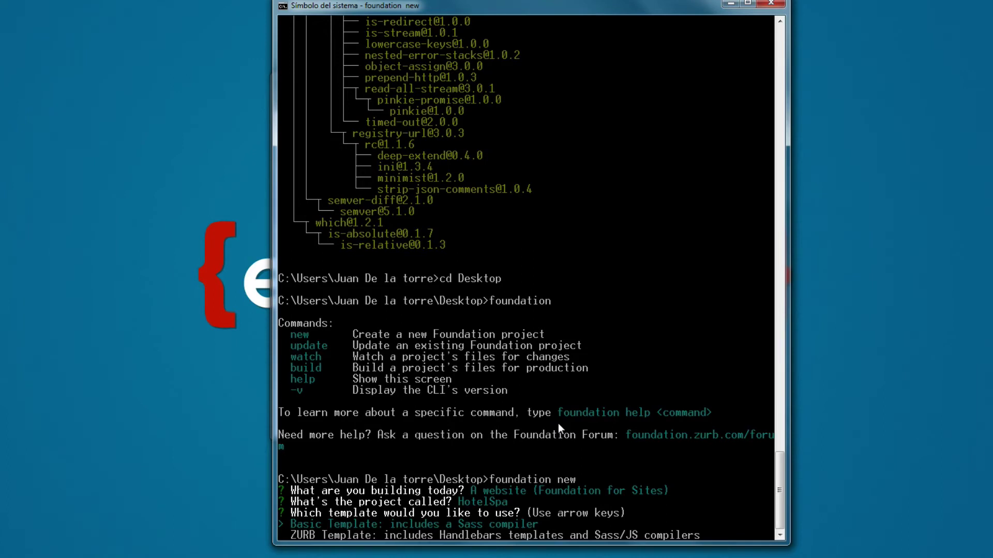
key("Down")
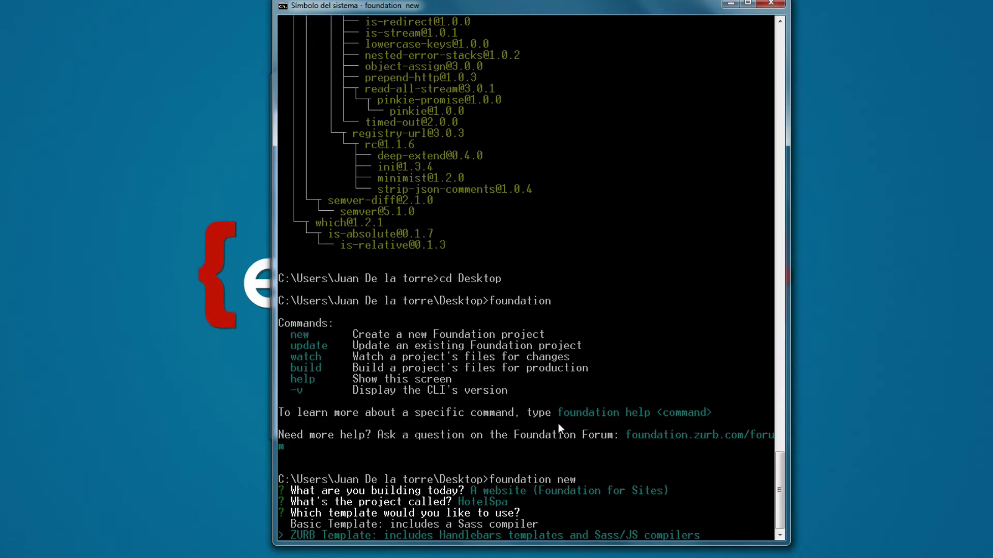
key("Up")
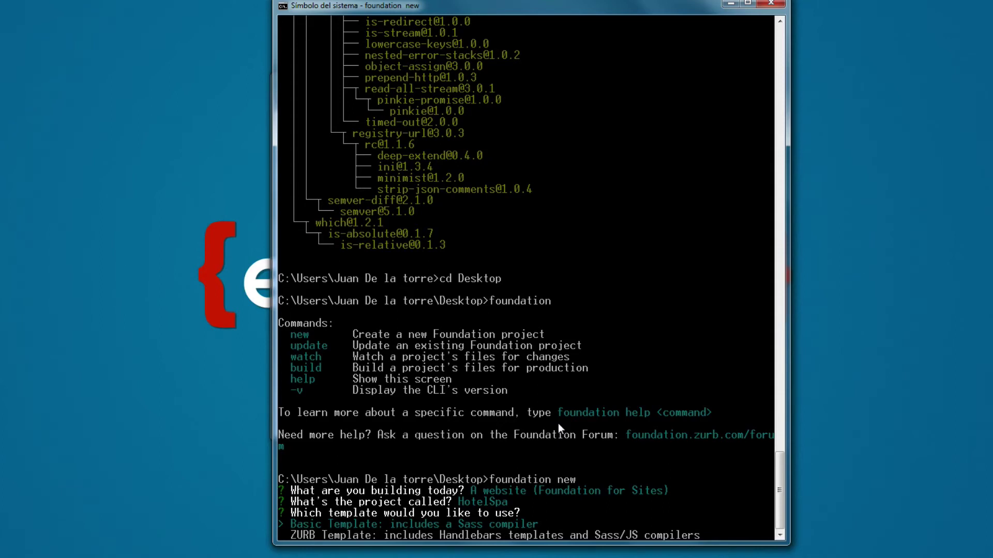
key("Return")
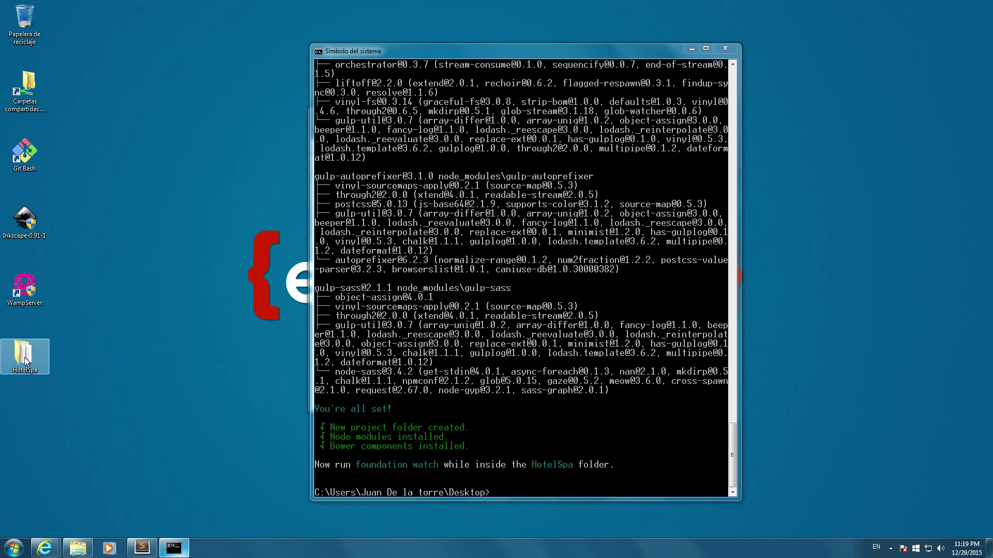
Open the HotelSpa desktop folder and launch index.html in the browser.
left_click(26, 363)
double_click(25, 363)
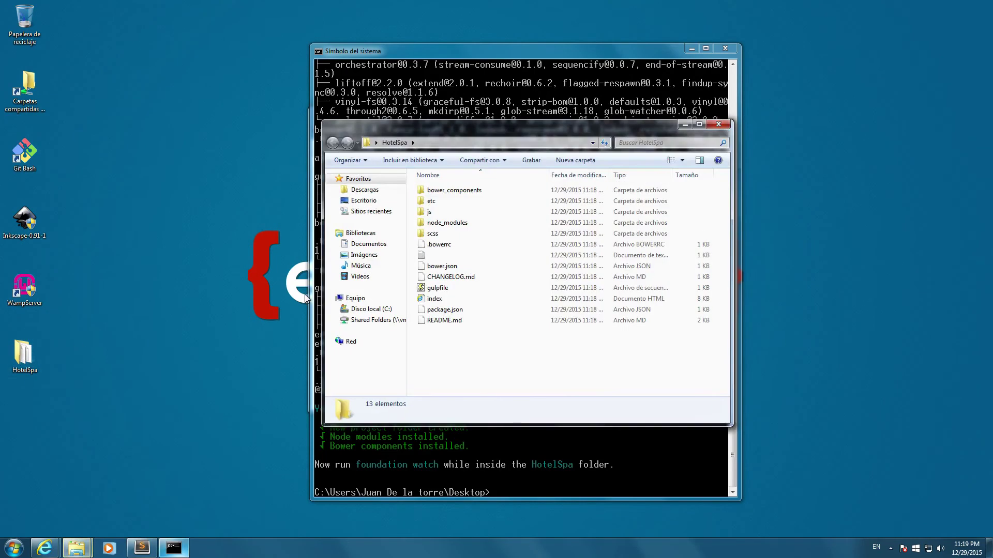
left_click(434, 300)
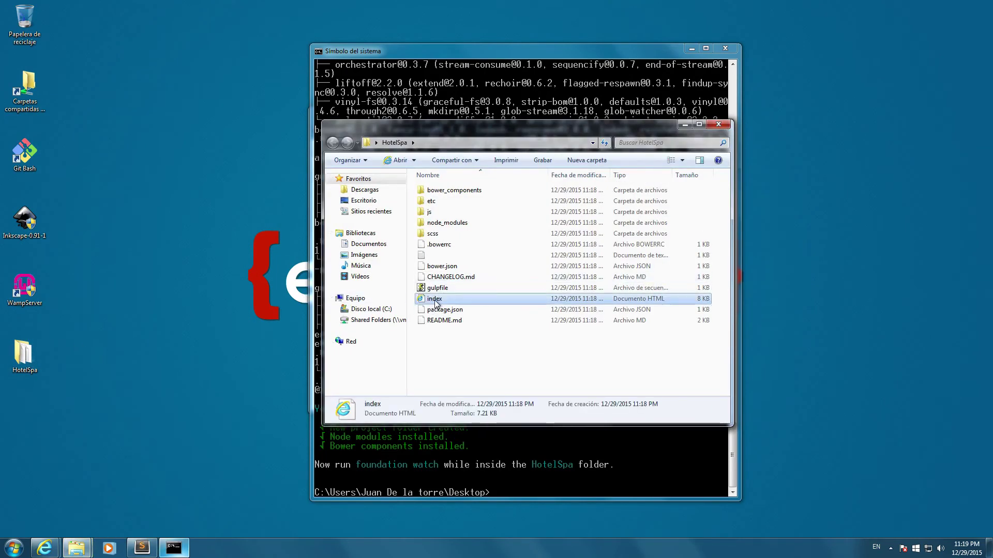
double_click(434, 302)
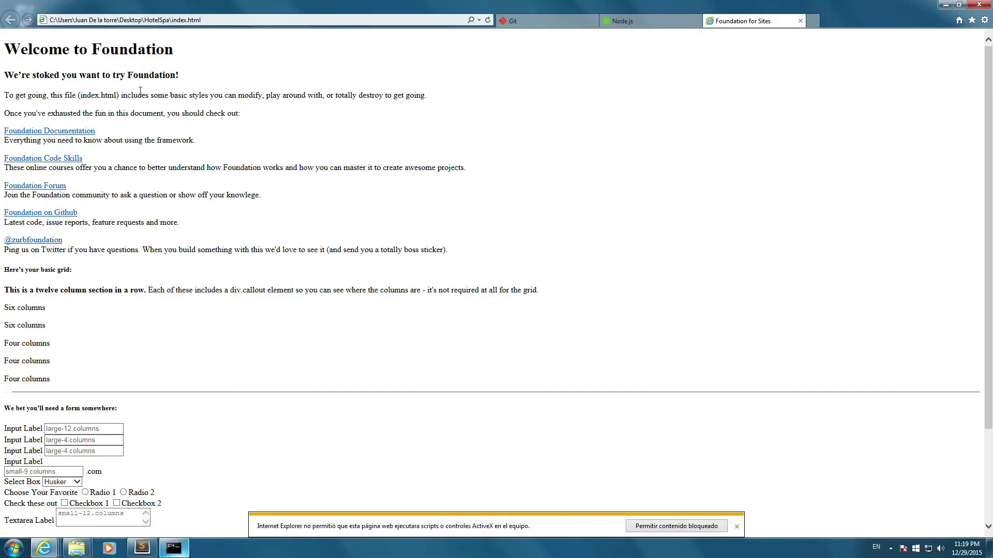
Scroll the welcome page, highlight its text down to Six columns, then return to Command Prompt.
scroll(160, 164, "down", 2)
scroll(127, 72, "up", 2)
left_click_drag(136, 69, 334, 312)
left_click(332, 311)
left_click(173, 548)
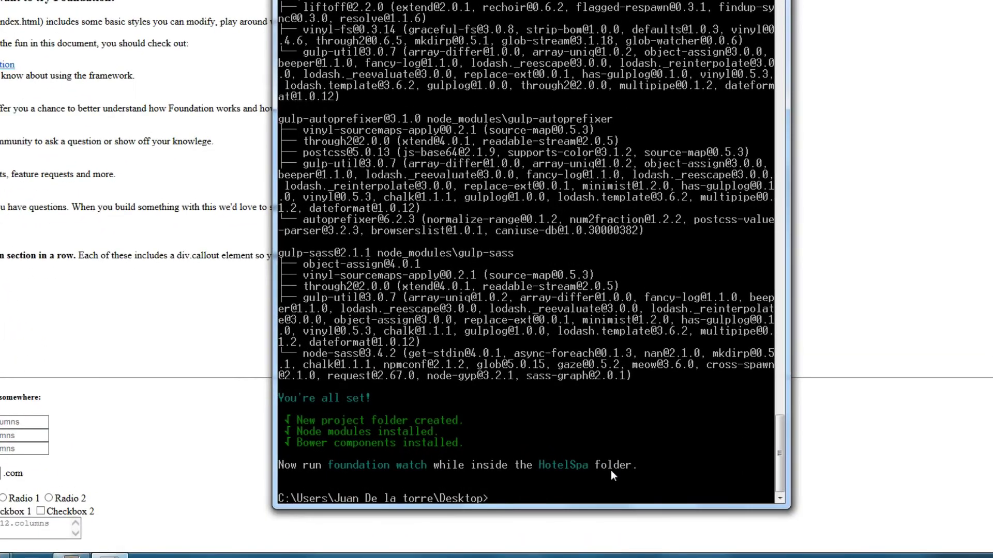
Run cd HotelSpa and foundation watch so gulp compiles the Sass, then return to the browser.
type("cd HotelSpa")
key("Return")
type("fo")
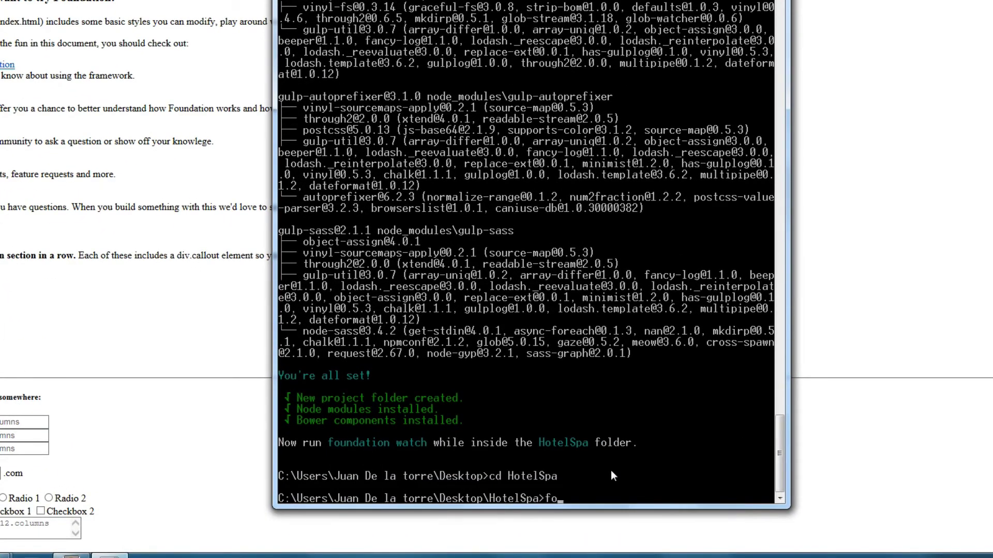
type("undation watch")
key("Return")
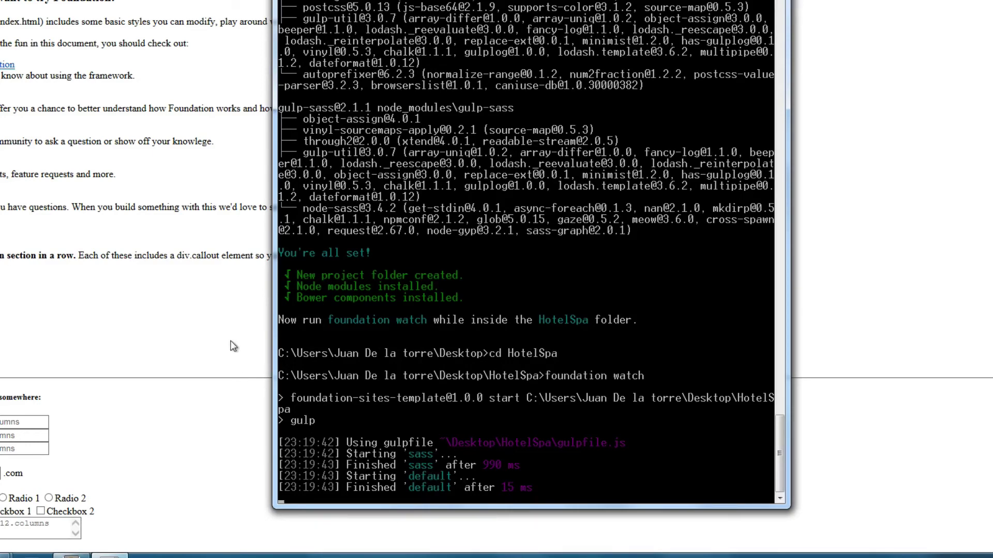
left_click(199, 321)
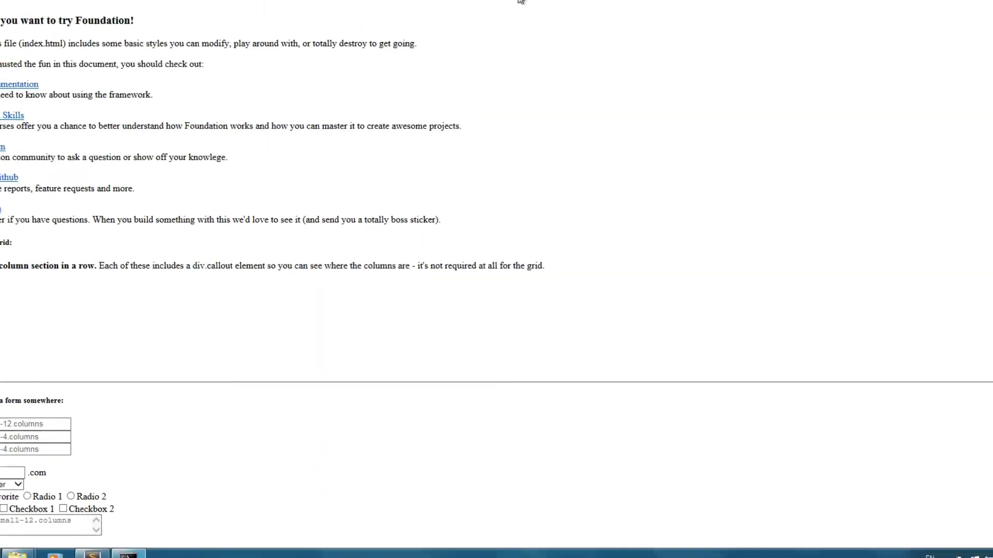
Reload the HotelSpa page to see the compiled Foundation styling, then show the desktop.
left_click(487, 20)
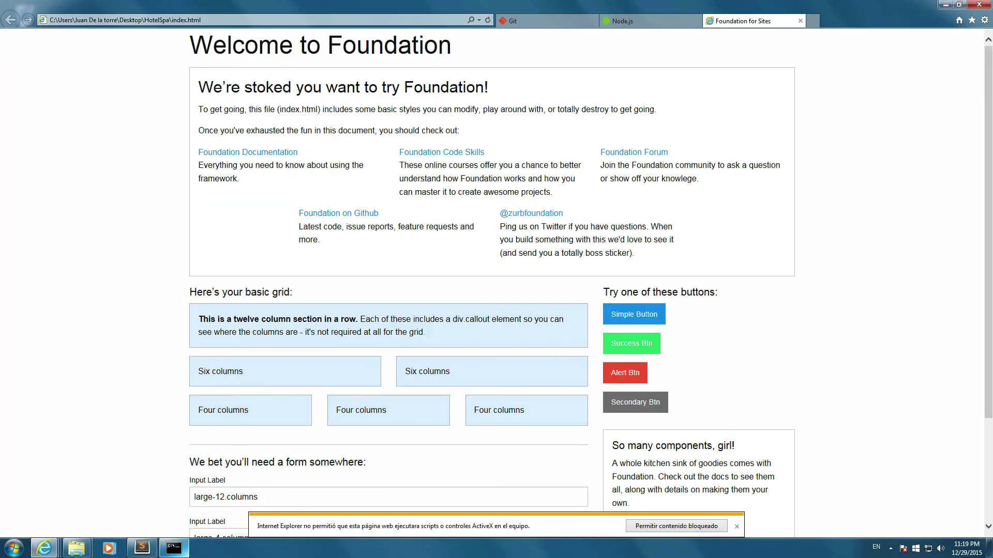
scroll(594, 273, "down", 2)
scroll(591, 256, "up", 2)
scroll(546, 287, "down", 2)
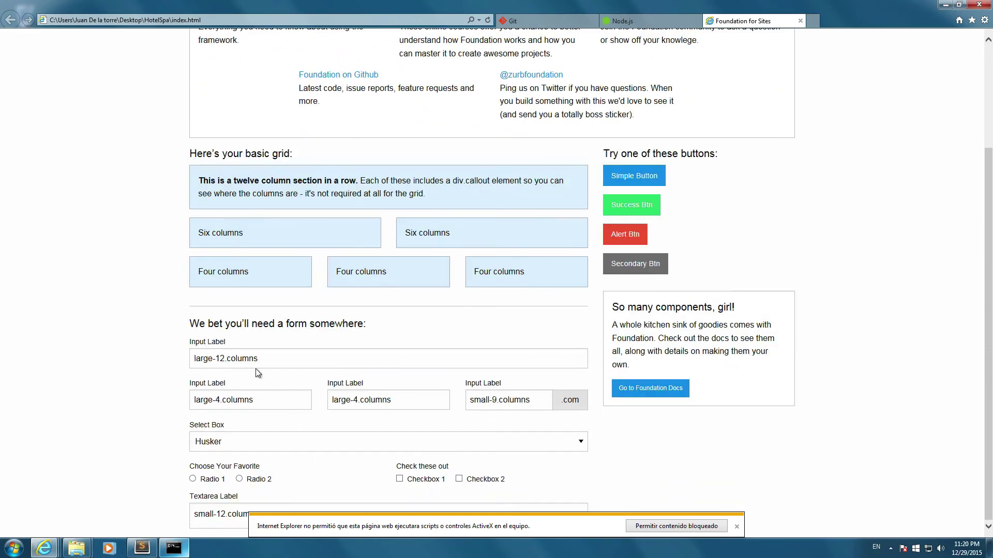
left_click(986, 549)
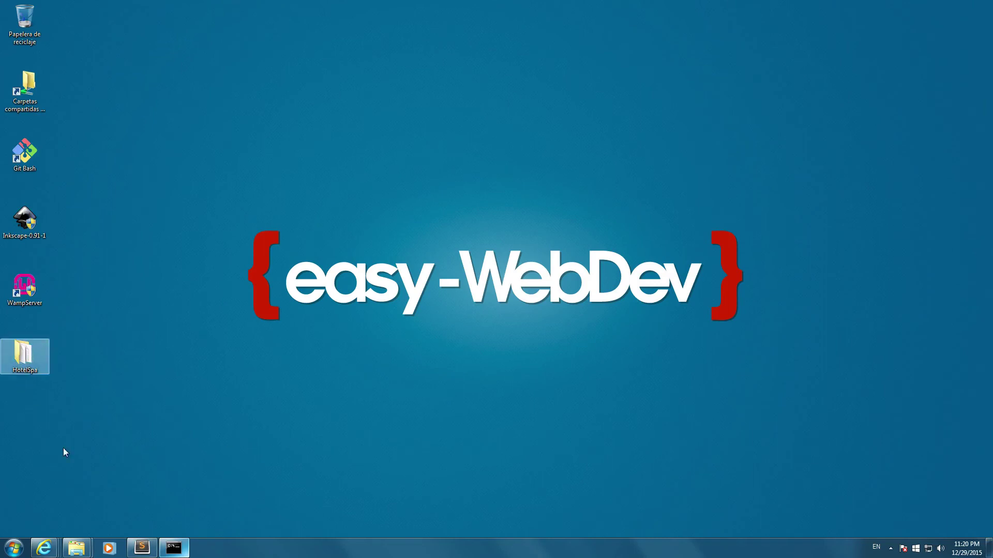
Drag the HotelSpa folder into Sublime Text and open scss/_settings.scss from the sidebar.
left_click(142, 547)
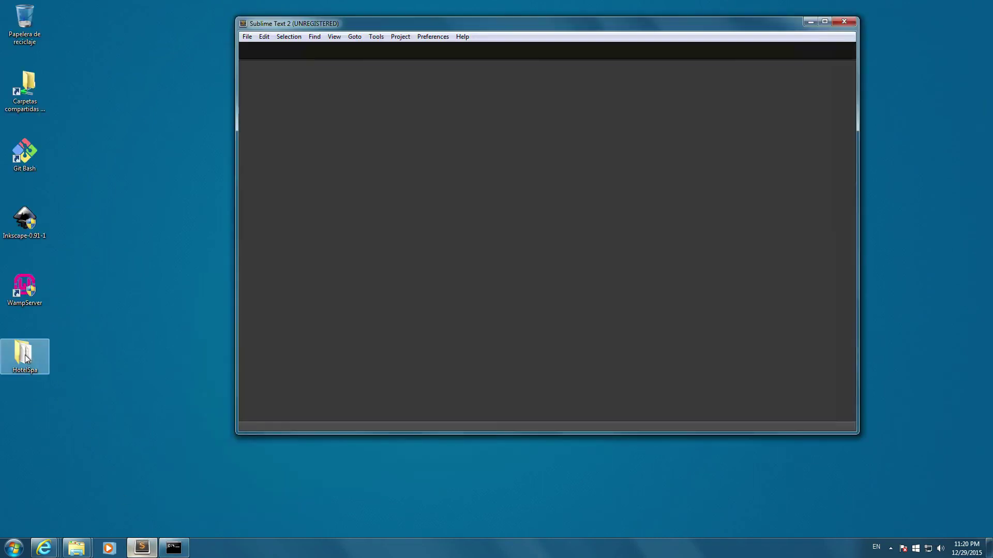
left_click_drag(26, 355, 520, 221)
left_click(247, 58)
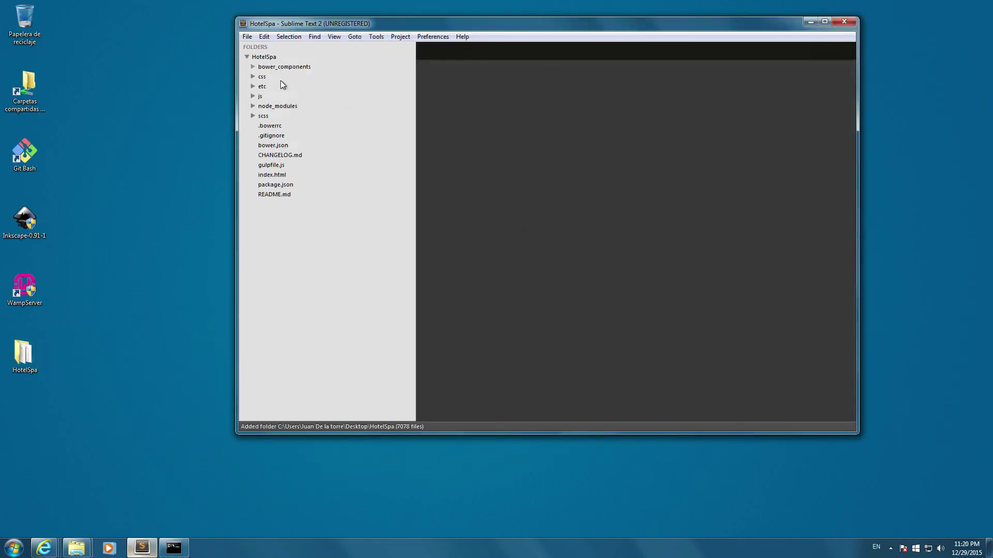
left_click(262, 117)
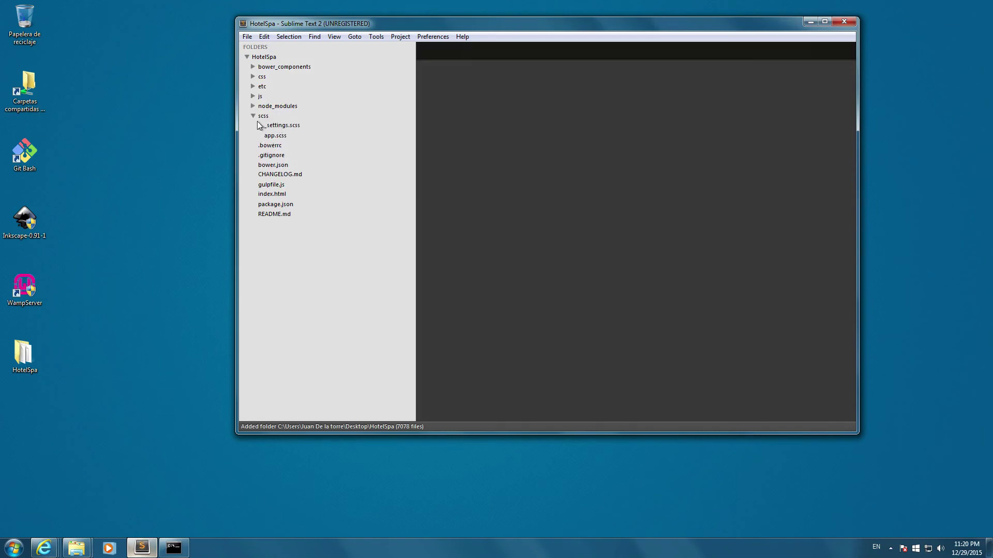
left_click(283, 128)
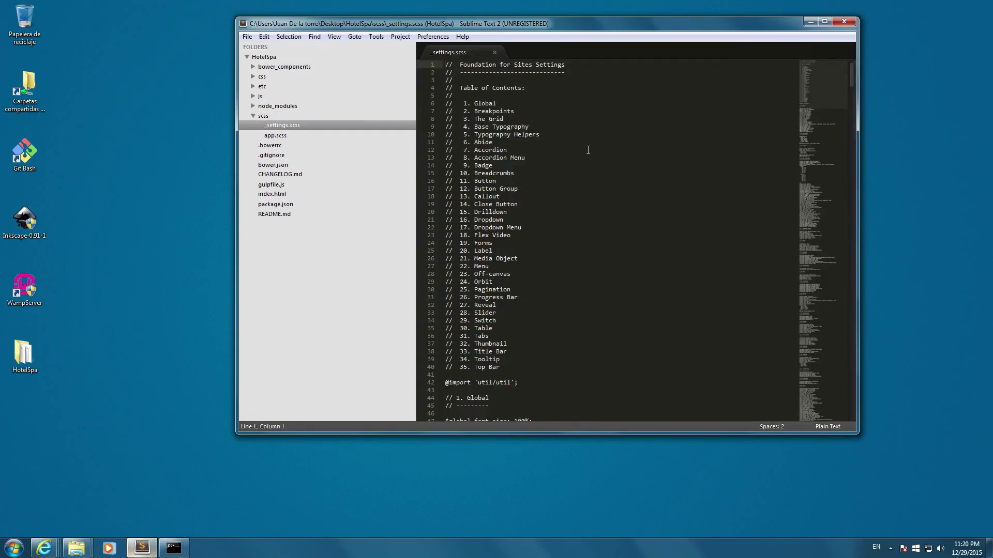
scroll(562, 164, "down", 1)
scroll(558, 186, "down", 3)
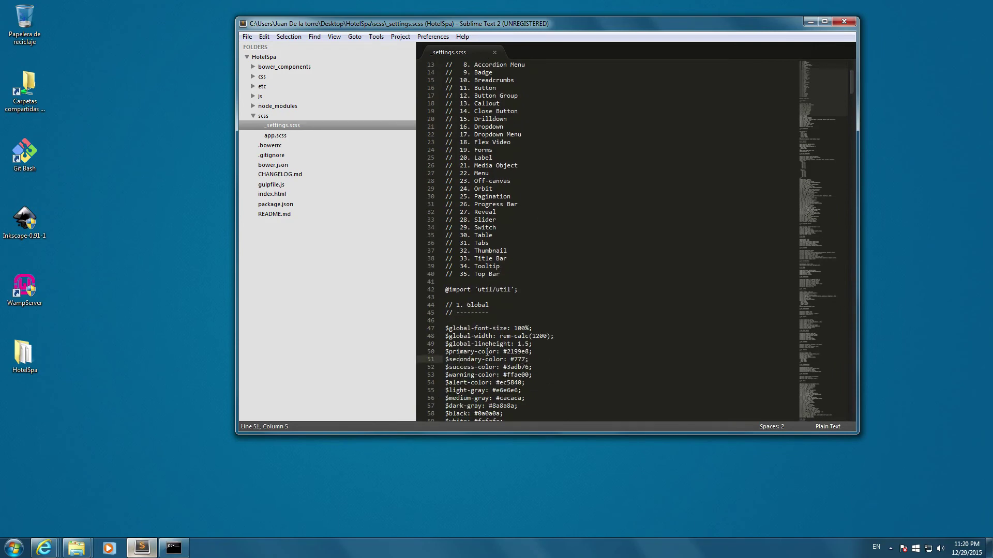
Change $primary-color from #2199e8 to #000000 and save so gulp recompiles the Sass.
double_click(516, 352)
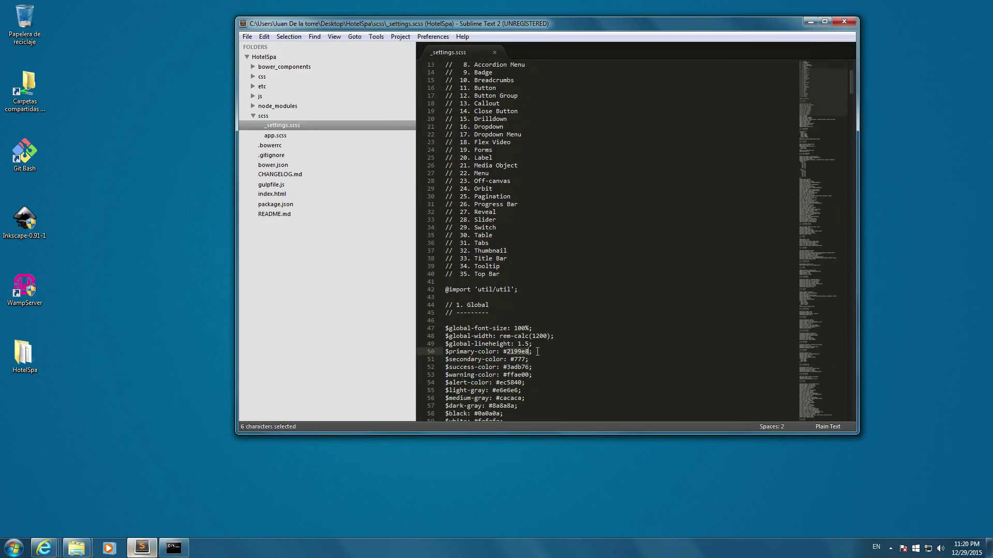
type("000")
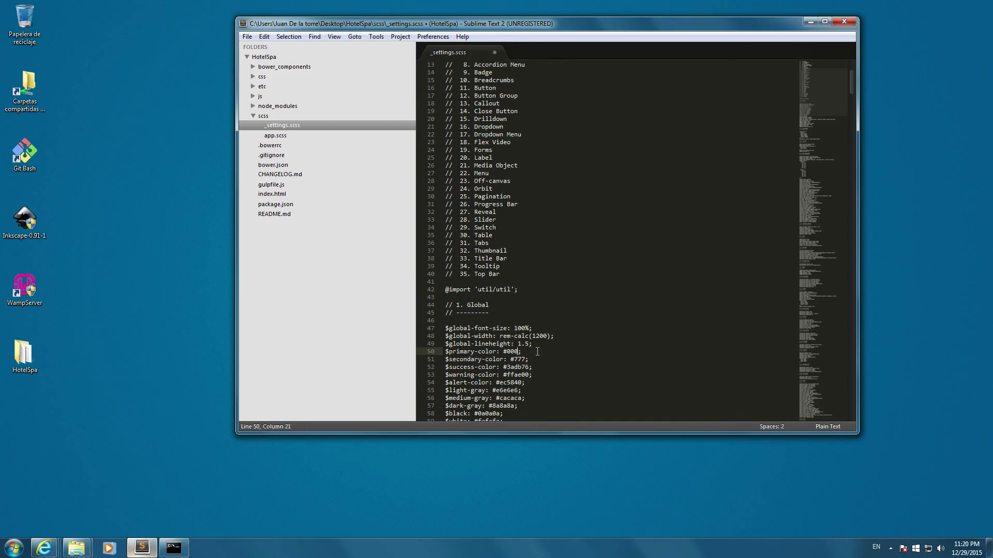
type("000")
left_click(186, 544)
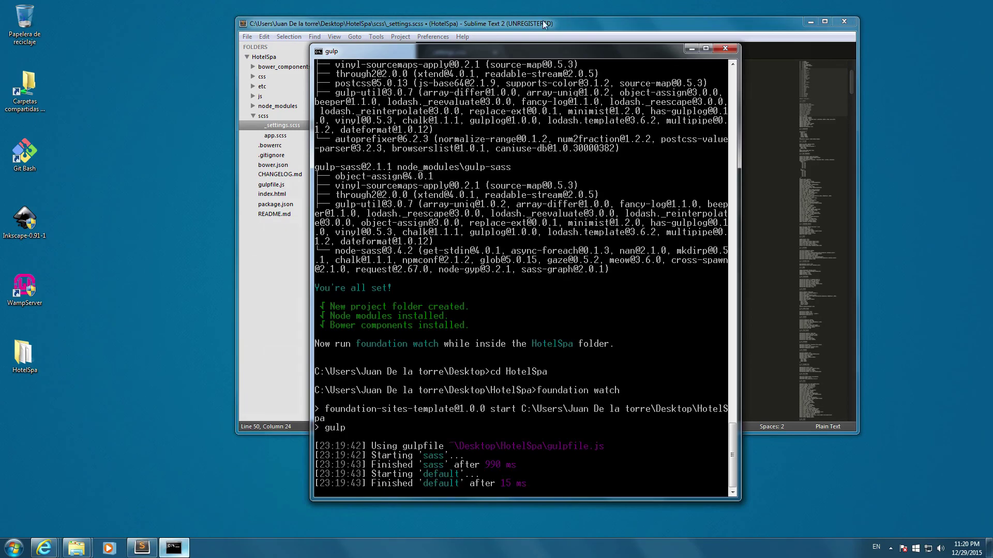
left_click_drag(572, 52, 620, 60)
left_click(616, 29)
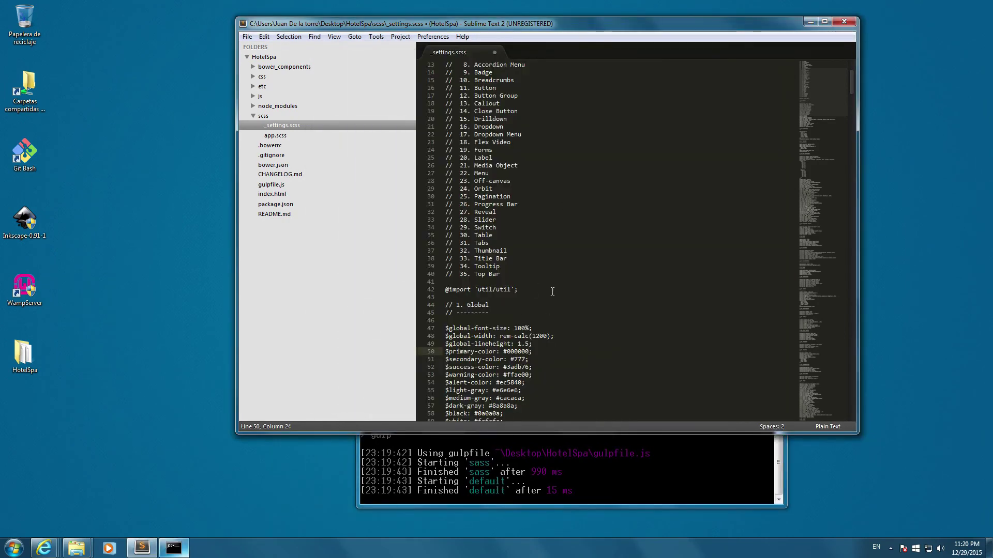
left_click(552, 291)
key("ctrl+s")
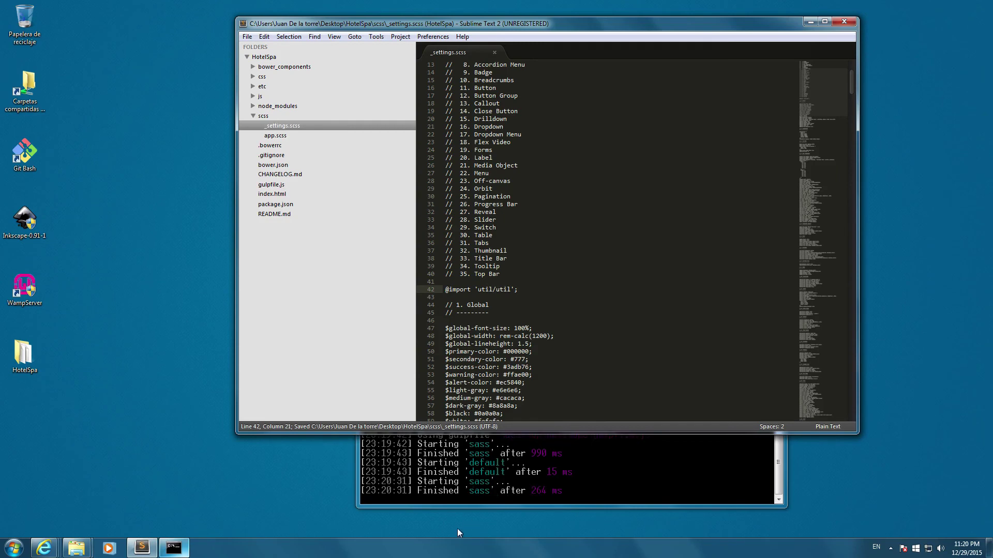
left_click(484, 492)
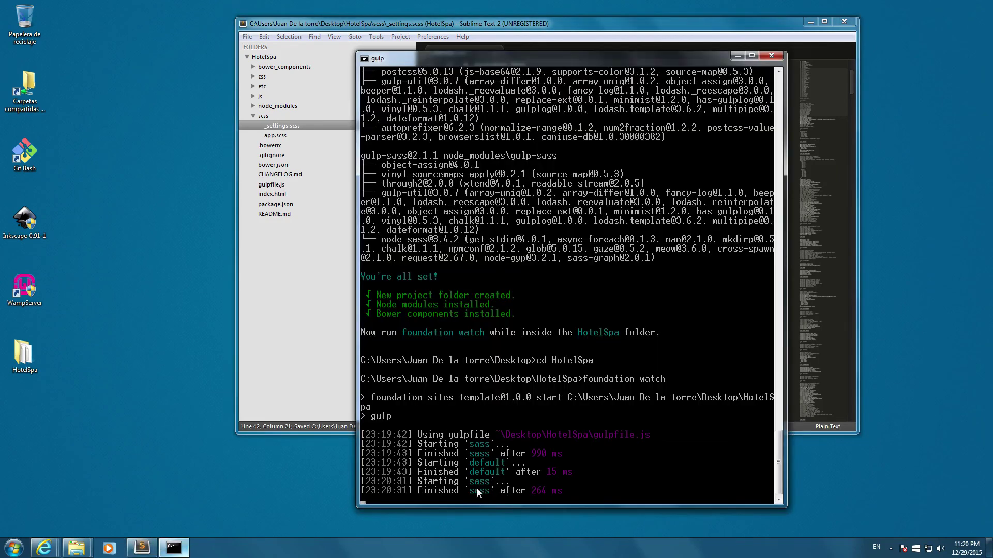
Undo the change back to #2199e8, save, and check the console for the rebuild.
left_click(582, 29)
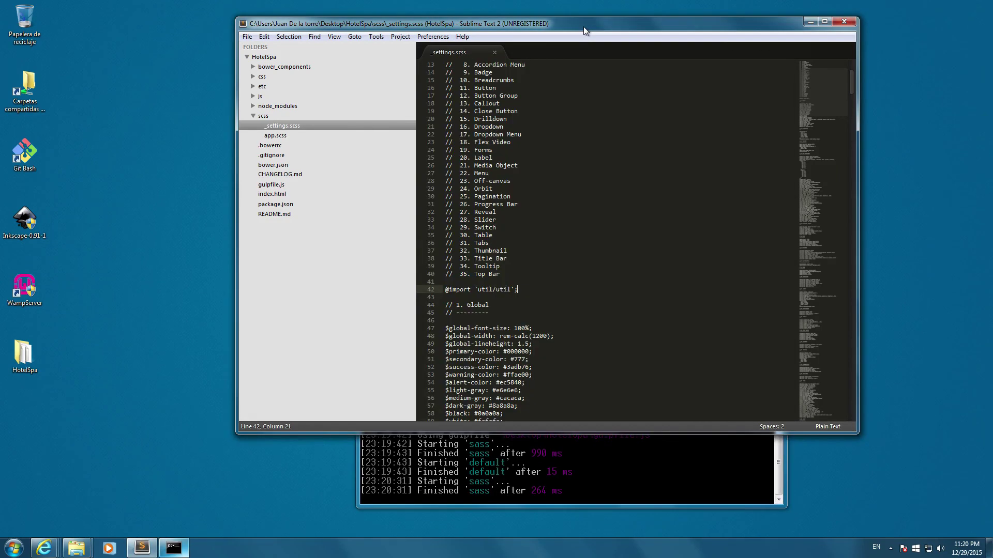
key("ctrl+z")
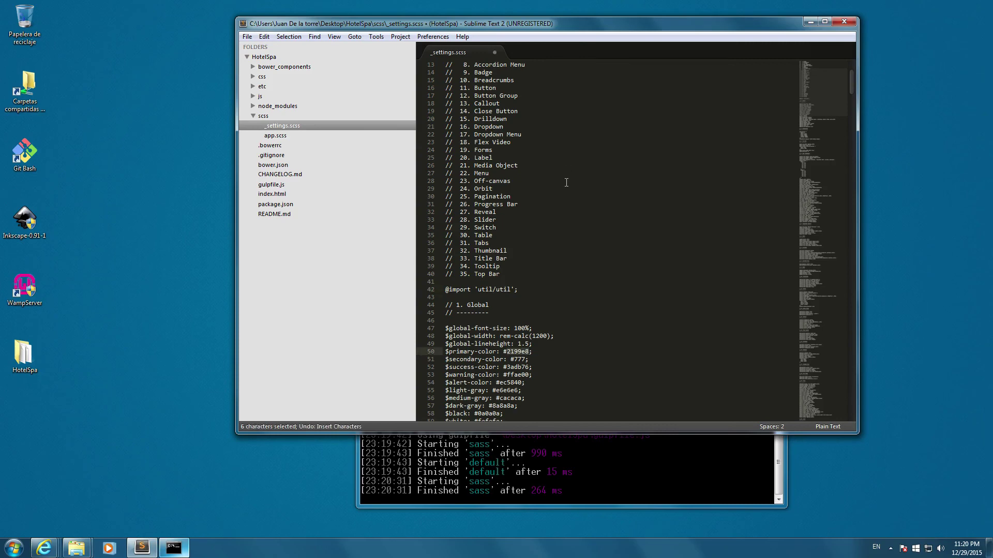
key("ctrl+s")
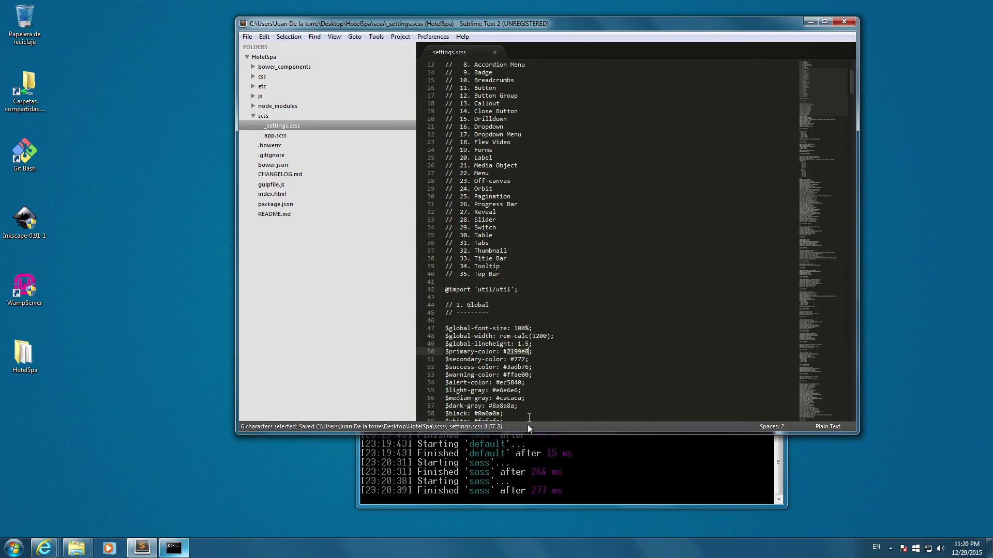
left_click(485, 490)
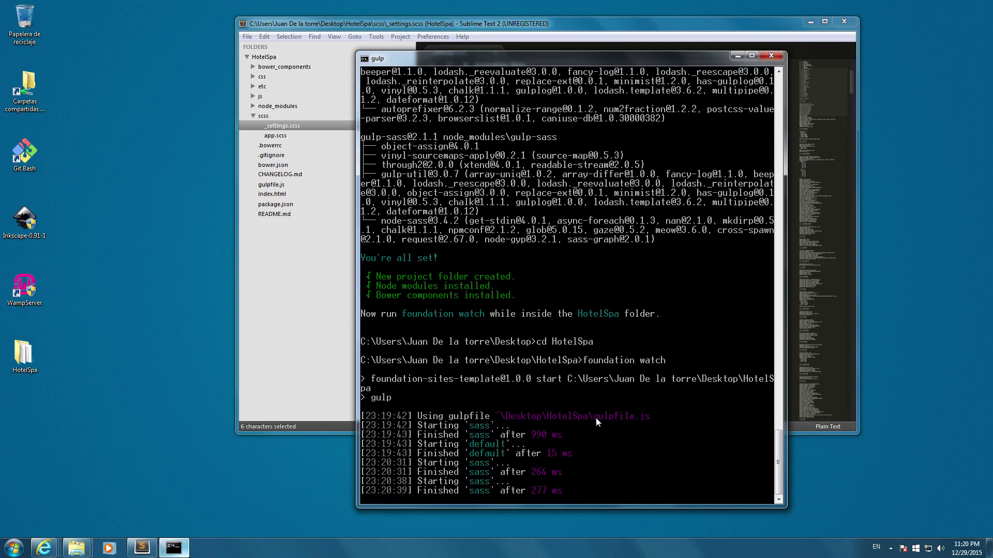
Stop gulp with Ctrl+C, end the batch job, and relaunch foundation watch.
left_click(574, 48)
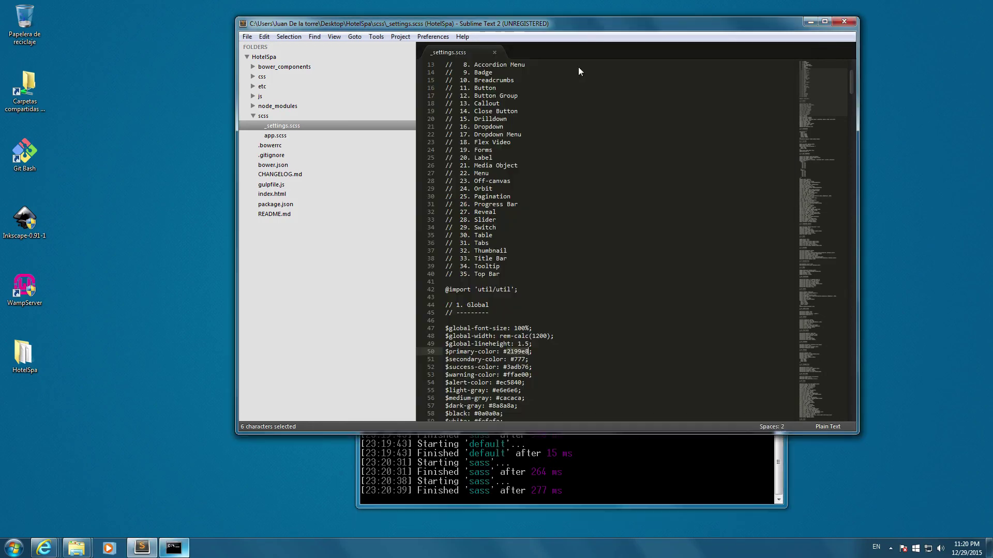
left_click(543, 285)
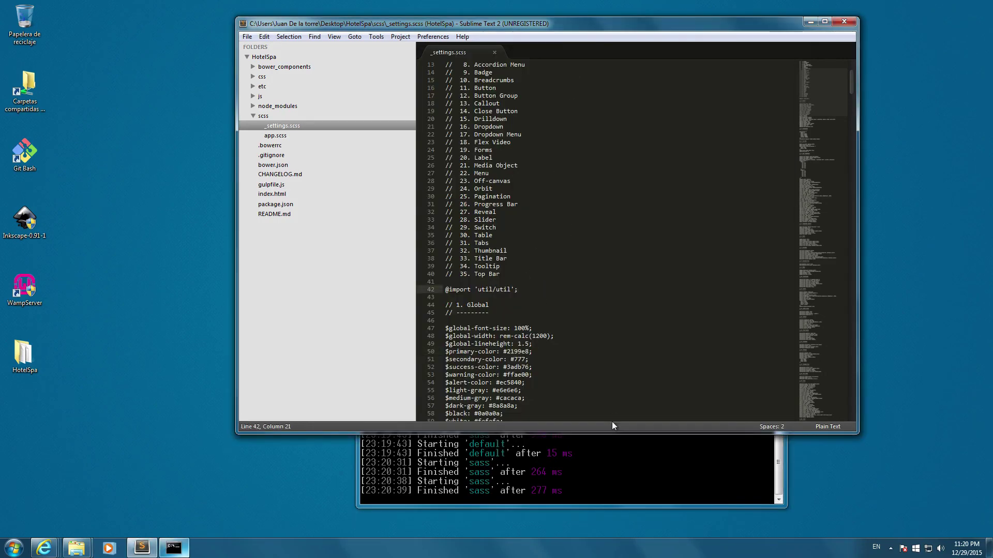
left_click(591, 486)
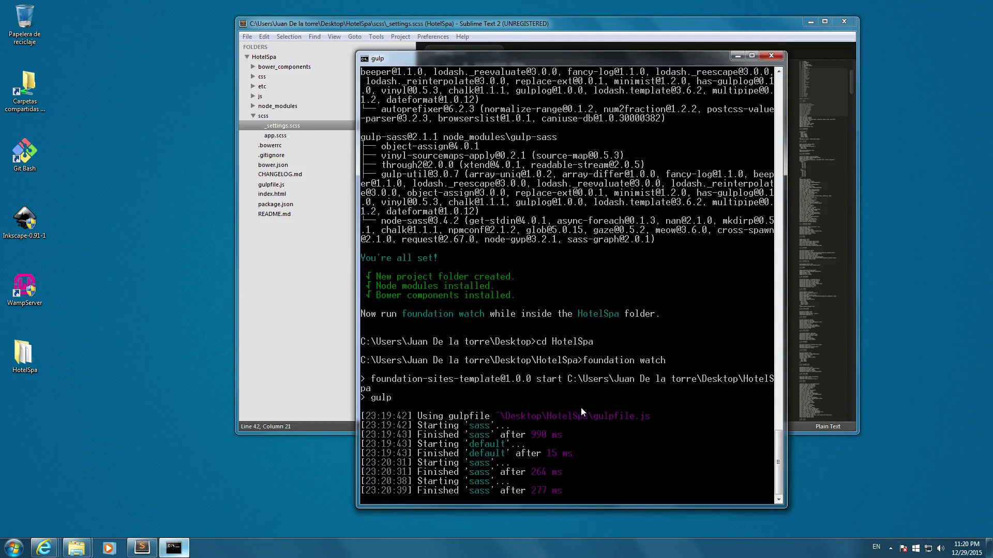
key("ctrl+c")
key("ctrl+c")
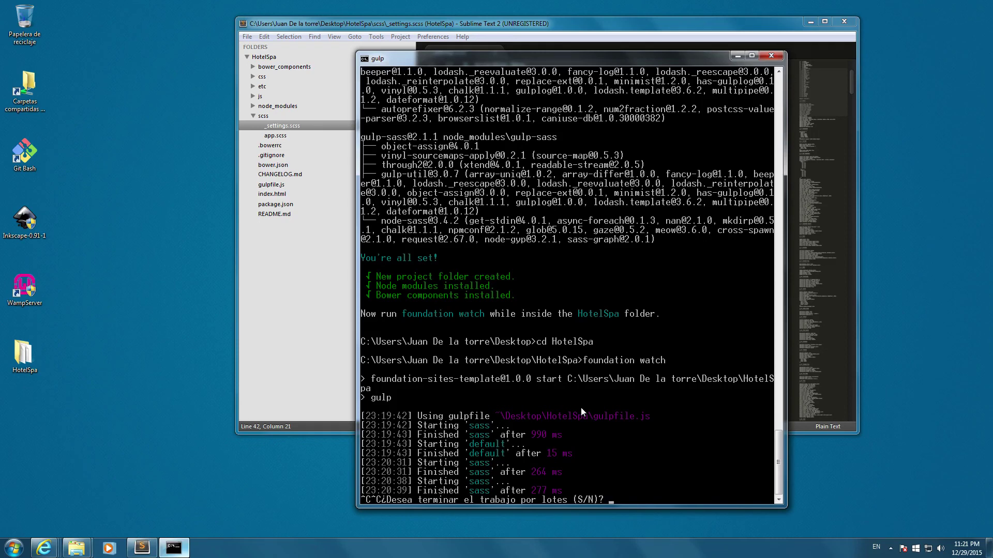
type("s")
key("Return")
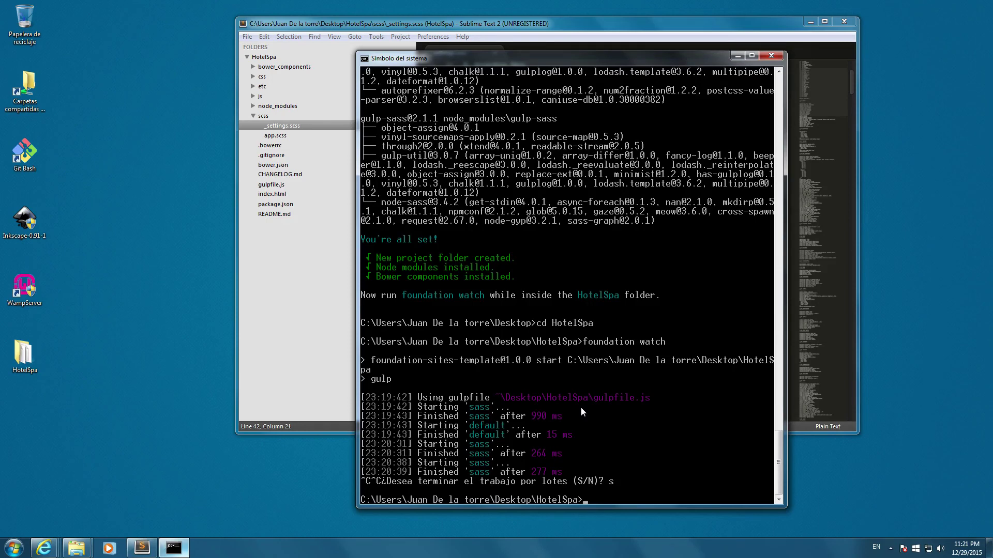
type("foundation watch")
key("Return")
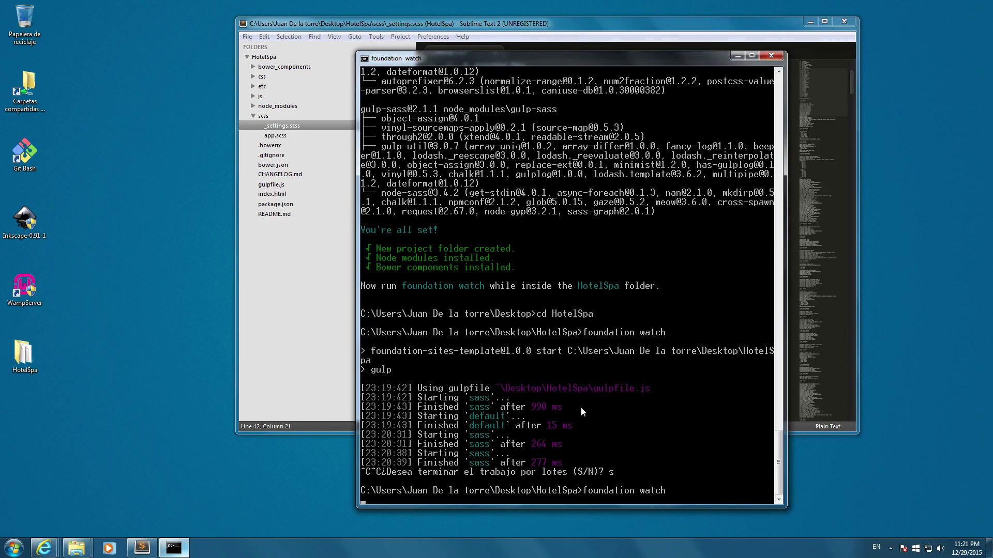